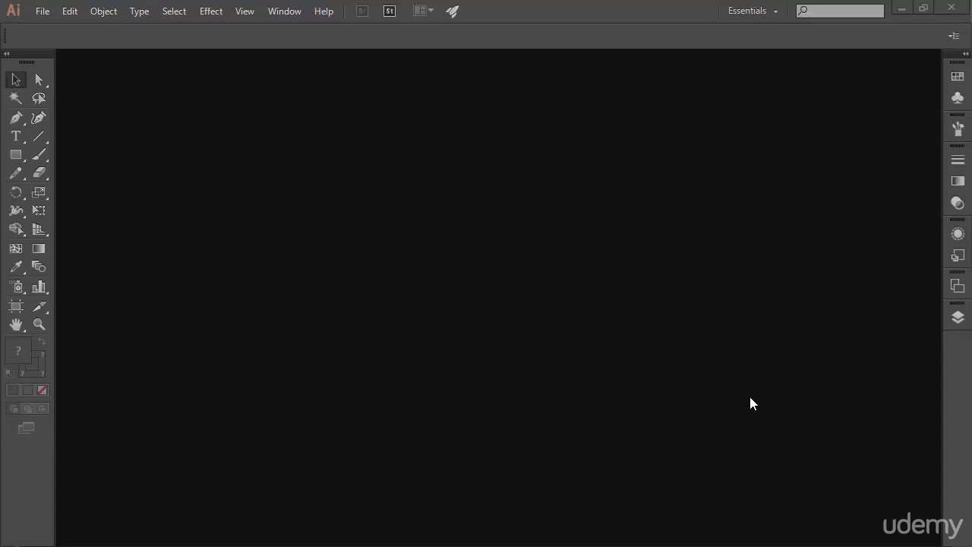
- Create a new single-artboard document 500 pt wide and 500 pt high
{"action": "left_click", "coordinate": [38, 11]}
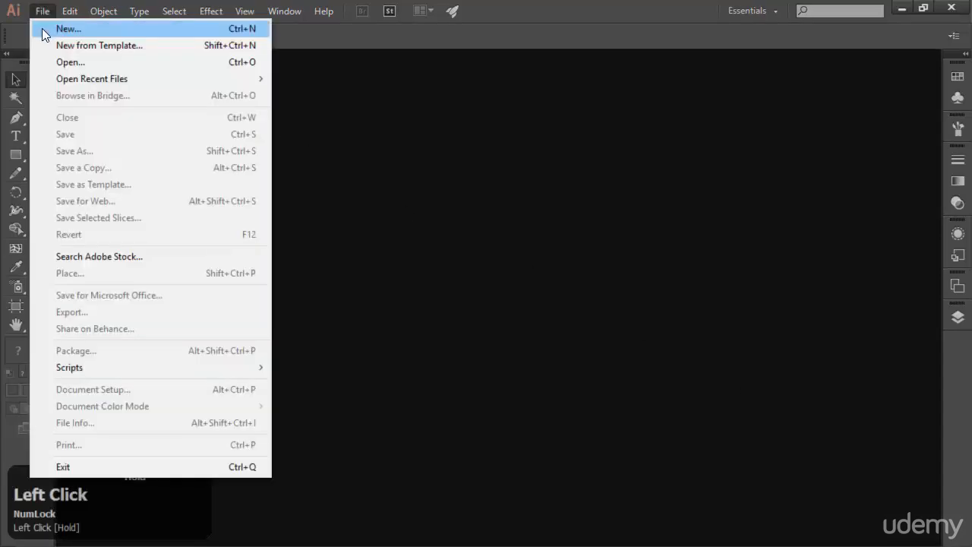
{"action": "left_click", "coordinate": [41, 28]}
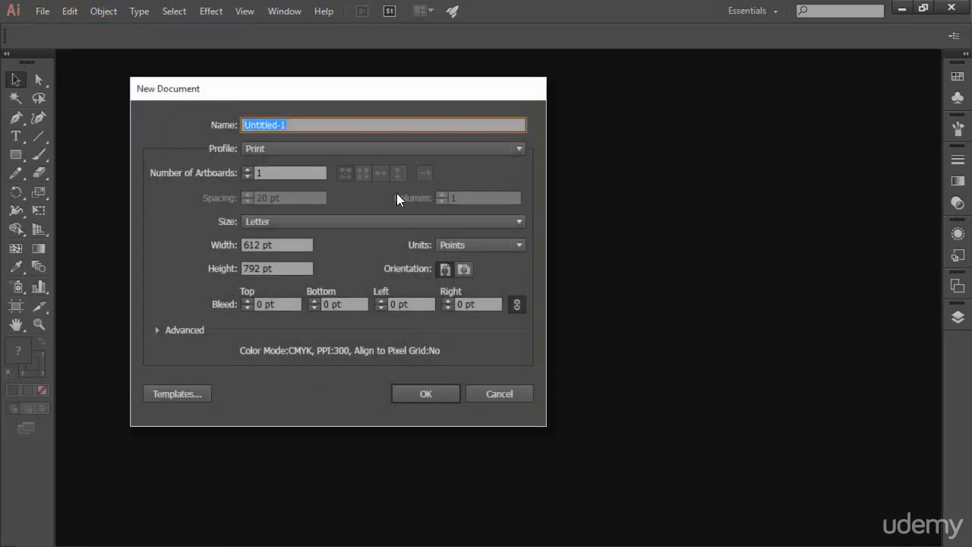
{"action": "left_click", "coordinate": [302, 244]}
{"action": "type", "text": "500"}
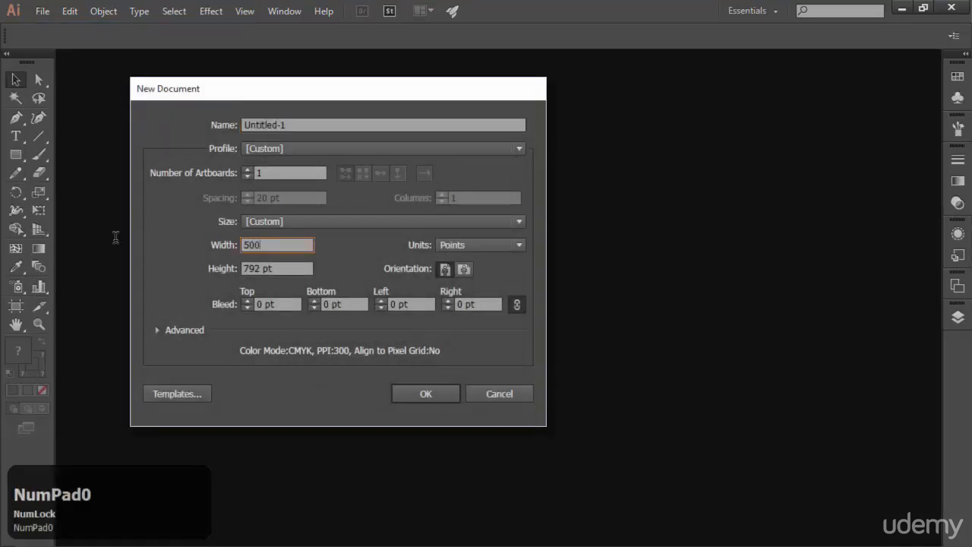
{"action": "key", "text": "Tab"}
{"action": "type", "text": "500"}
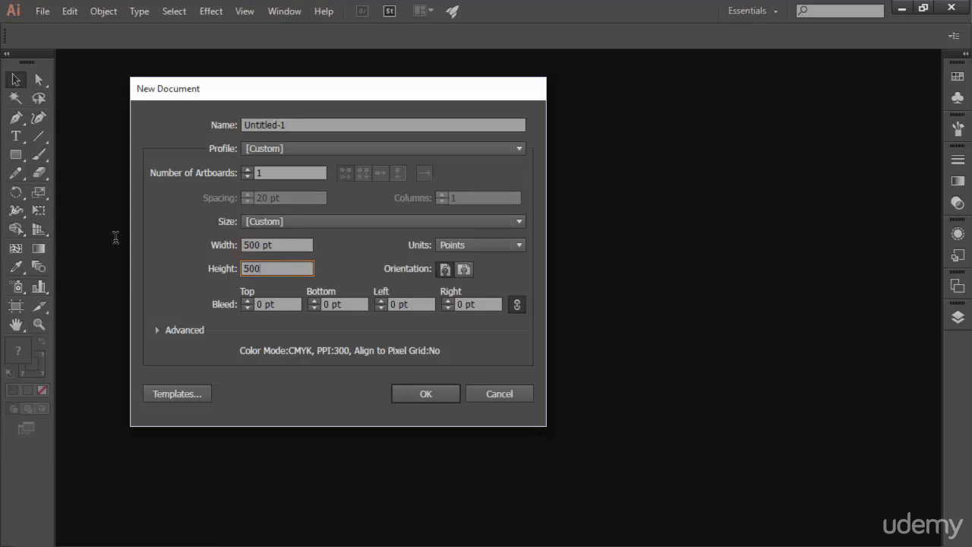
{"action": "key", "text": "Return"}
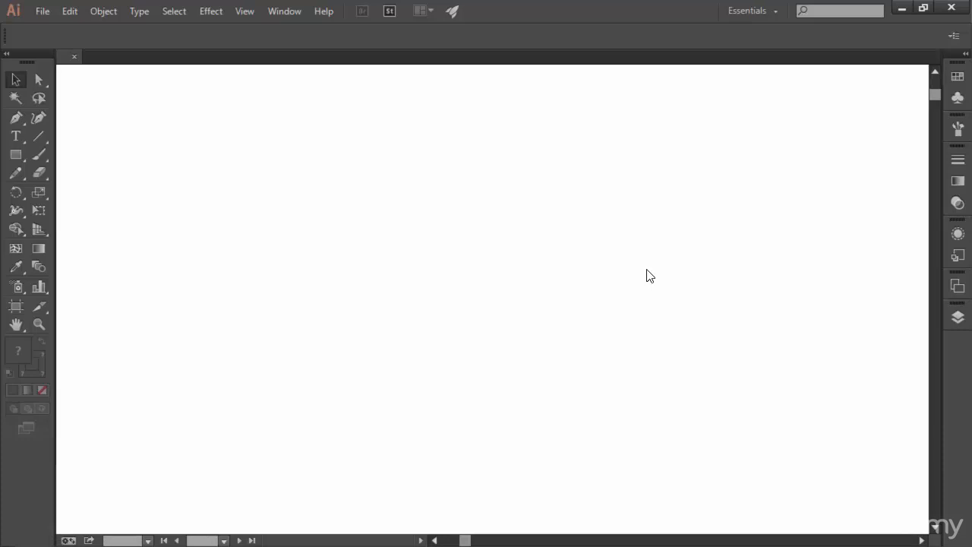
{"action": "scroll", "coordinate": [646, 278], "scroll_direction": "down", "scroll_amount": 2}
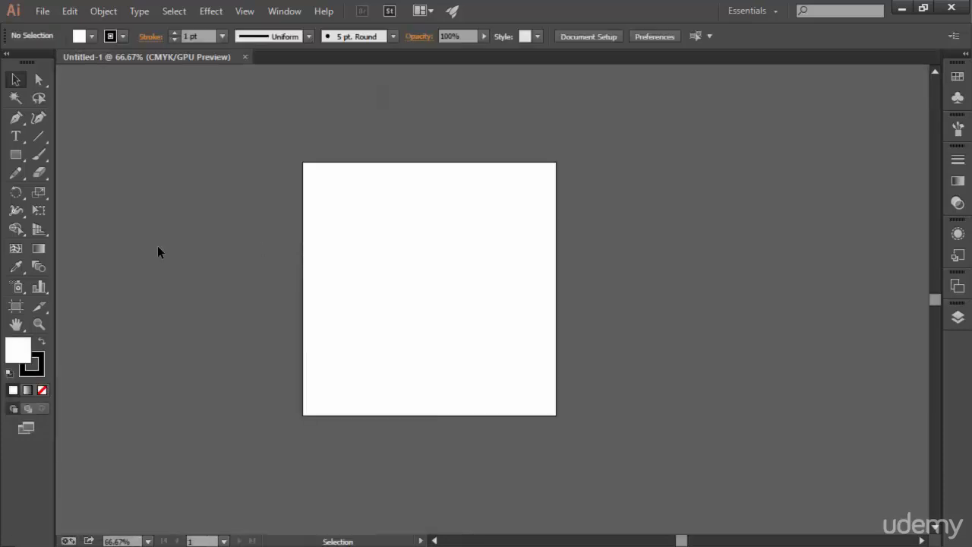
- Set the stroke to none and the fill colour to black (000000)
{"action": "left_click", "coordinate": [40, 367]}
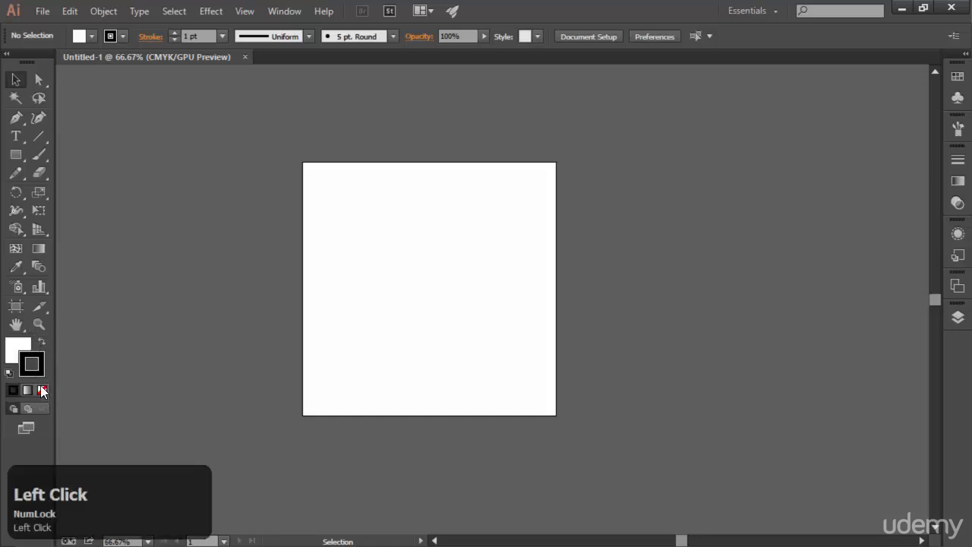
{"action": "left_click", "coordinate": [43, 391]}
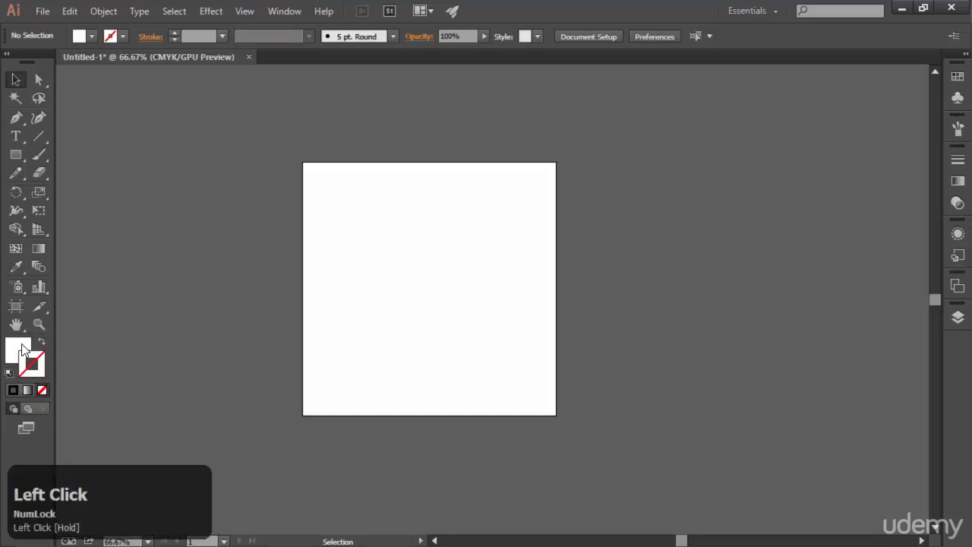
{"action": "left_click", "coordinate": [23, 350]}
{"action": "double_click", "coordinate": [27, 360]}
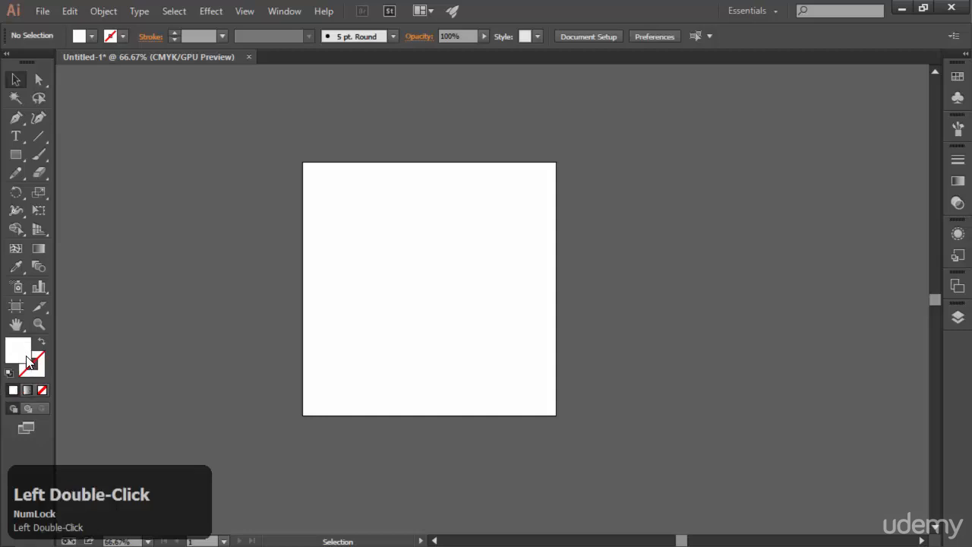
{"action": "left_click_drag", "start_coordinate": [731, 278], "coordinate": [664, 346]}
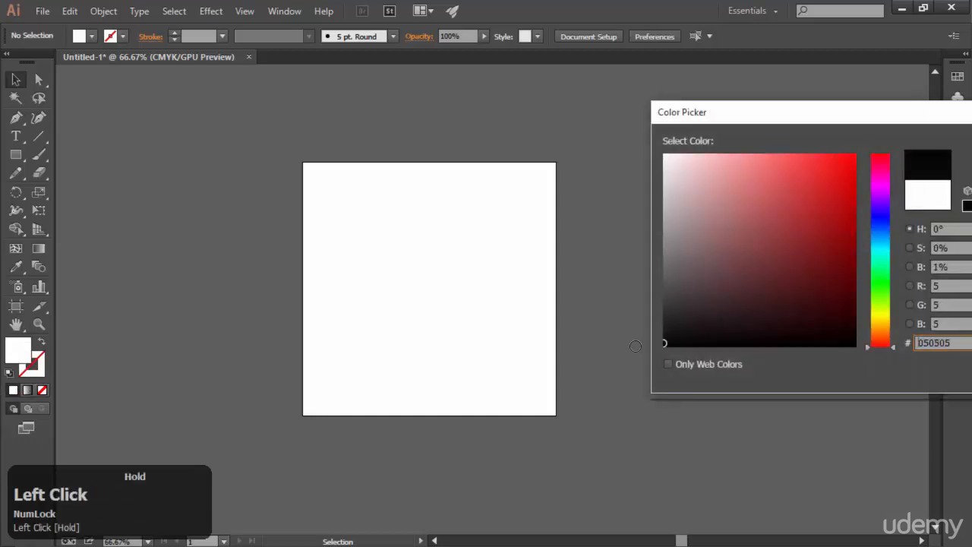
{"action": "left_click_drag", "start_coordinate": [946, 119], "coordinate": [612, 126]}
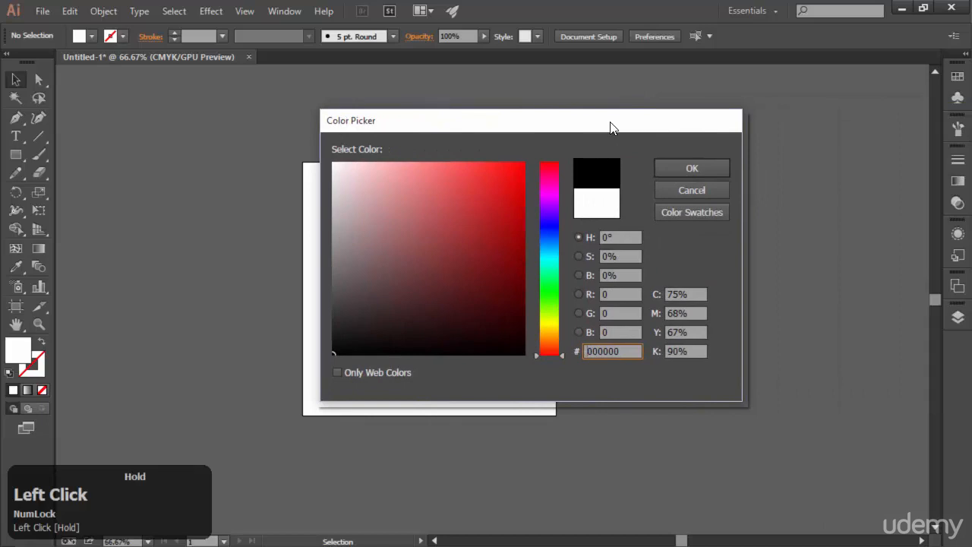
{"action": "left_click", "coordinate": [668, 165]}
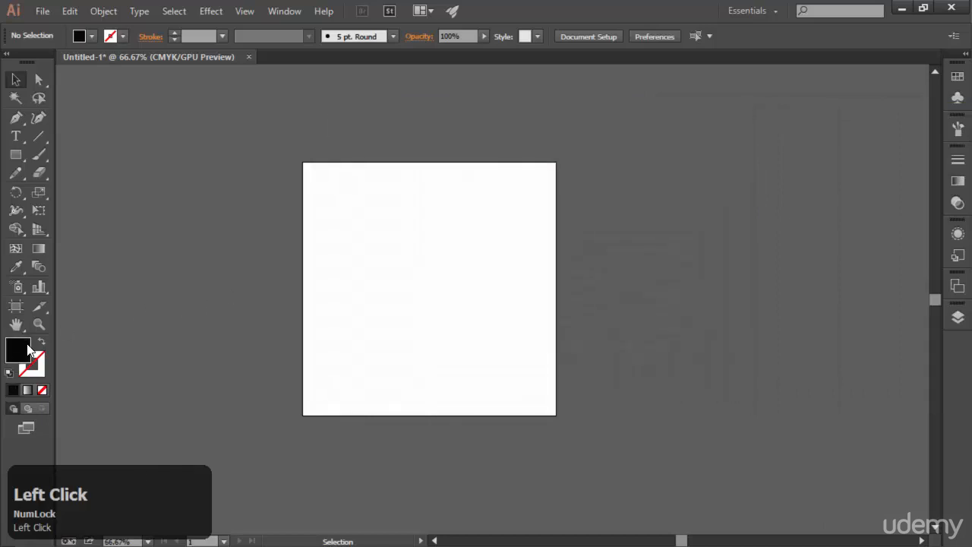
- Draw three thin horizontal black rectangles nearly as wide as the artboard: near its top edge, about a quarter down, and near its bottom edge
{"action": "left_click", "coordinate": [15, 154]}
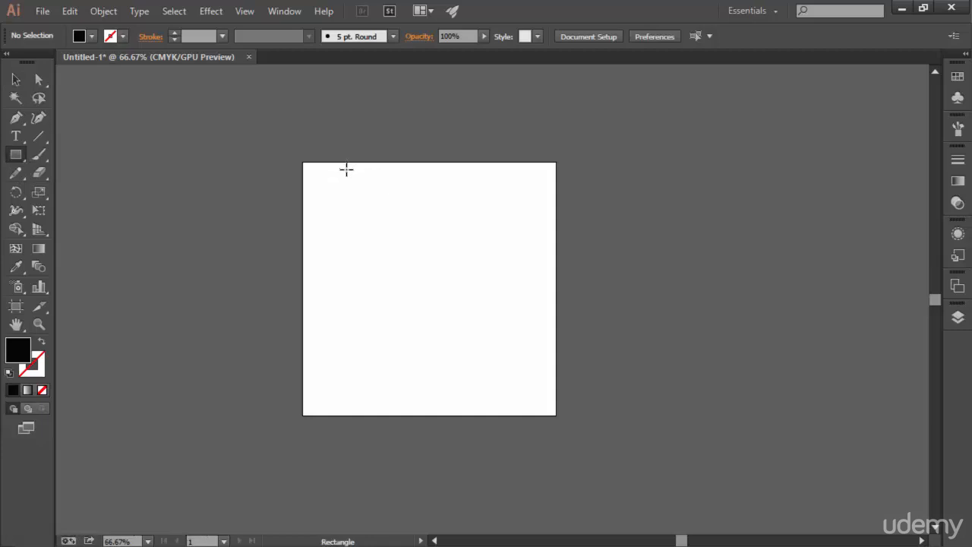
{"action": "scroll", "coordinate": [335, 183], "scroll_direction": "up", "scroll_amount": 2, "text": "ctrl"}
{"action": "scroll", "coordinate": [392, 174], "scroll_direction": "up", "scroll_amount": 5, "text": "alt"}
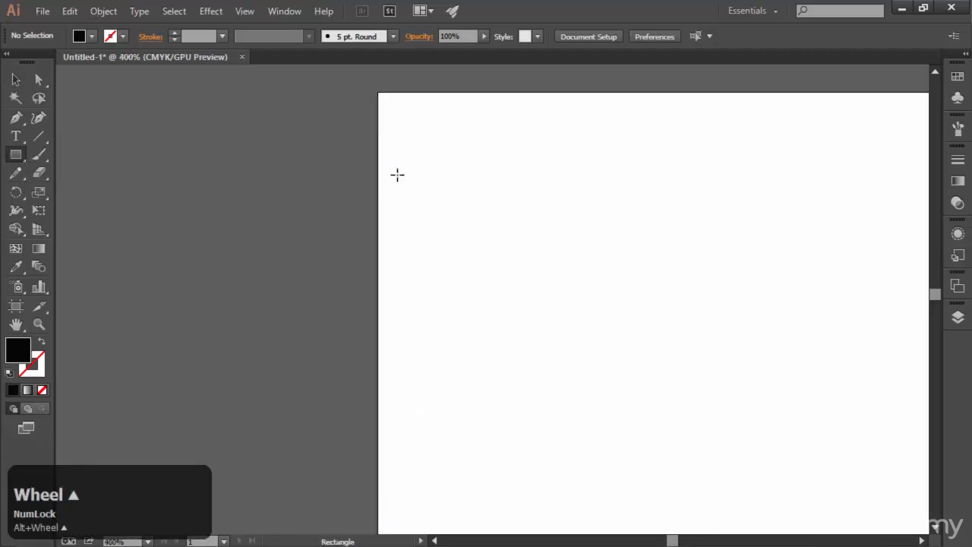
{"action": "left_click_drag", "start_coordinate": [672, 541], "coordinate": [682, 543]}
{"action": "scroll", "coordinate": [486, 289], "scroll_direction": "down", "scroll_amount": 5, "text": "alt"}
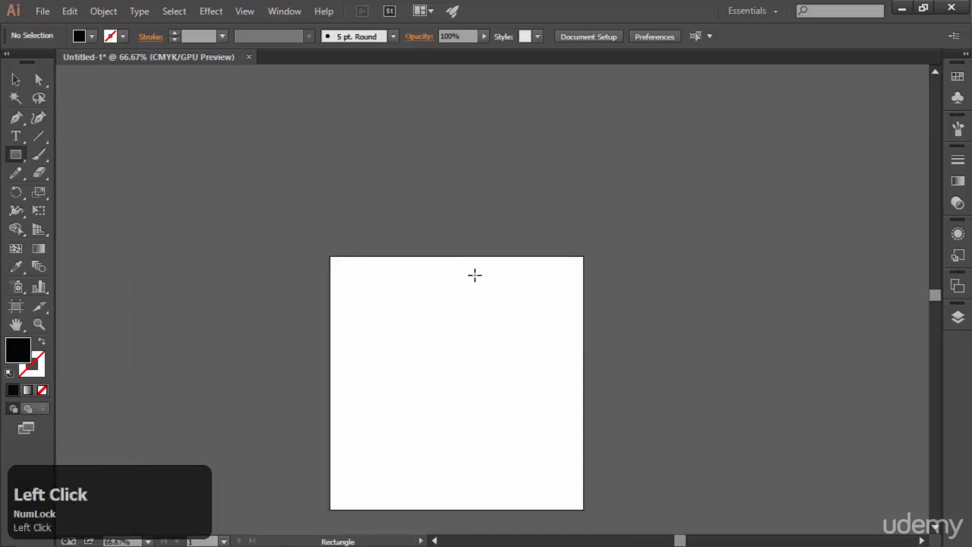
{"action": "left_click_drag", "start_coordinate": [342, 263], "coordinate": [578, 271]}
{"action": "left_click_drag", "start_coordinate": [350, 318], "coordinate": [571, 328]}
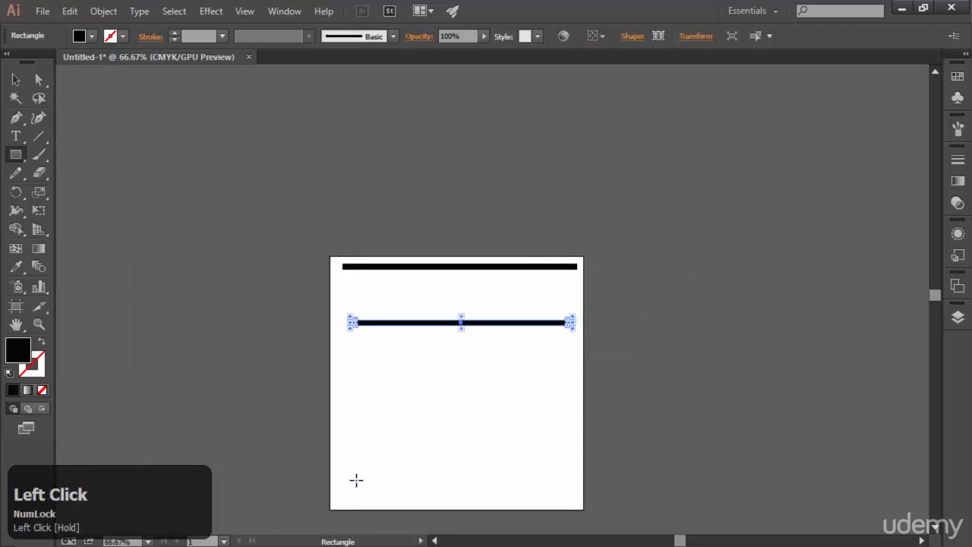
{"action": "left_click_drag", "start_coordinate": [350, 488], "coordinate": [575, 494]}
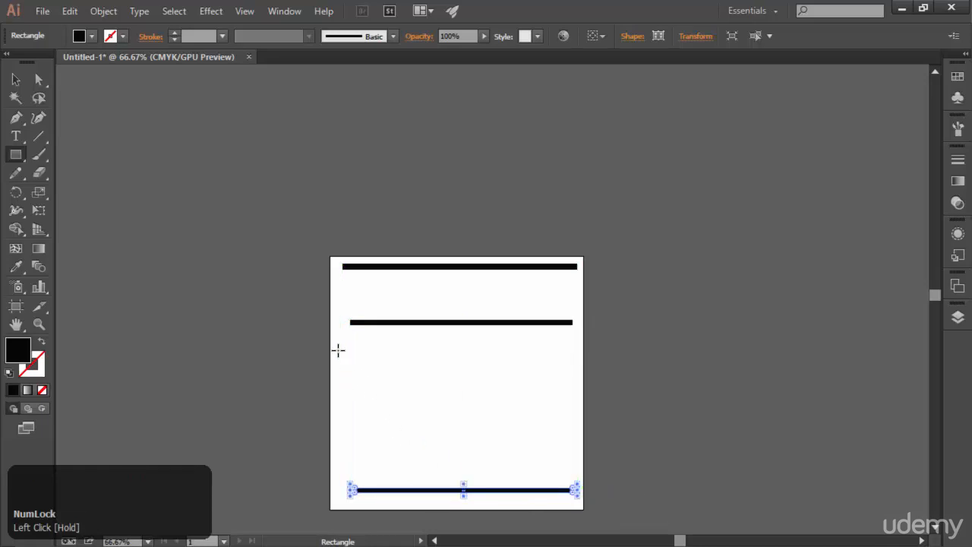
- Add three more full-width horizontal bars of varying thickness between the second bar and the bottom bar
{"action": "left_click_drag", "start_coordinate": [337, 349], "coordinate": [581, 353]}
{"action": "left_click_drag", "start_coordinate": [342, 397], "coordinate": [574, 418]}
{"action": "key", "text": "ctrl+z"}
{"action": "left_click_drag", "start_coordinate": [334, 390], "coordinate": [578, 392]}
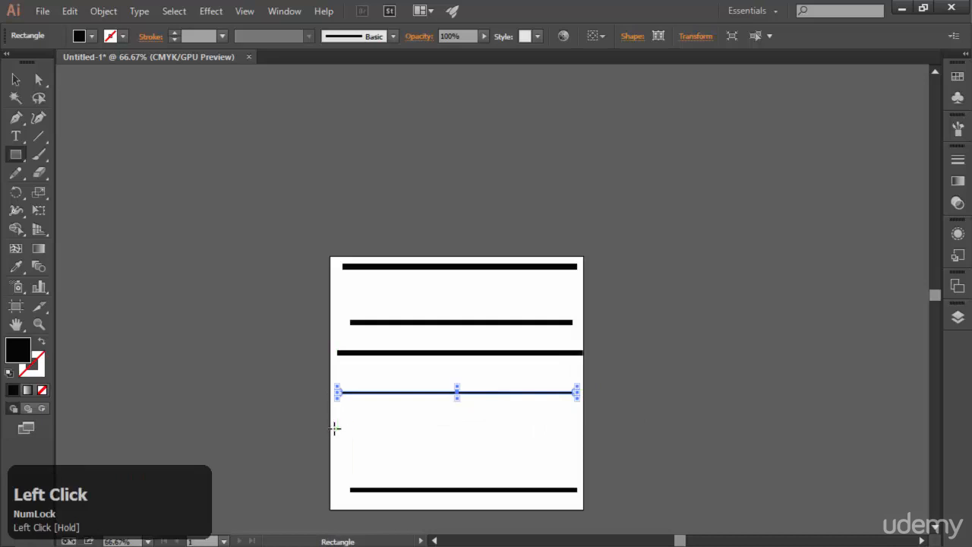
{"action": "left_click_drag", "start_coordinate": [334, 428], "coordinate": [579, 424]}
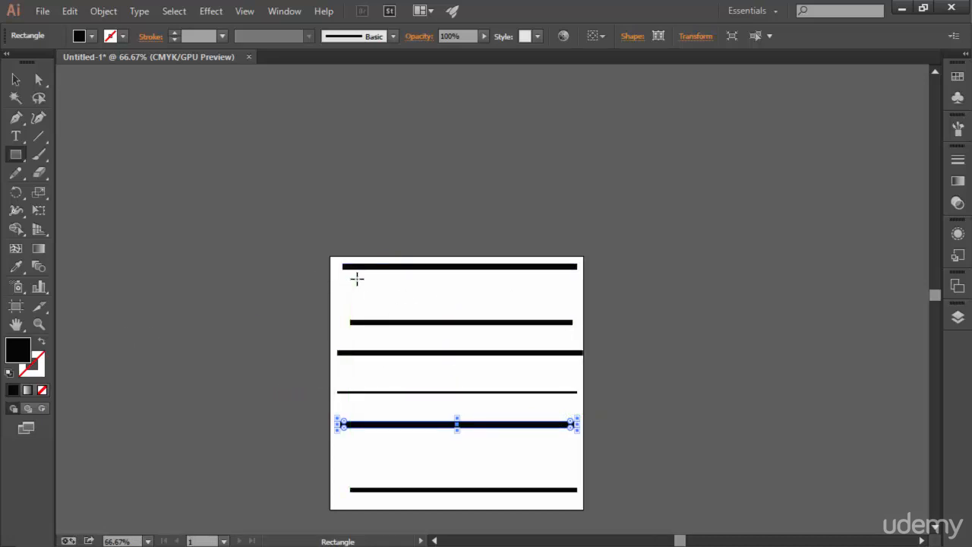
- Draw a short upright rectangle hanging down from the left end of the top bar
{"action": "scroll", "coordinate": [359, 286], "scroll_direction": "up", "scroll_amount": 5, "text": "alt"}
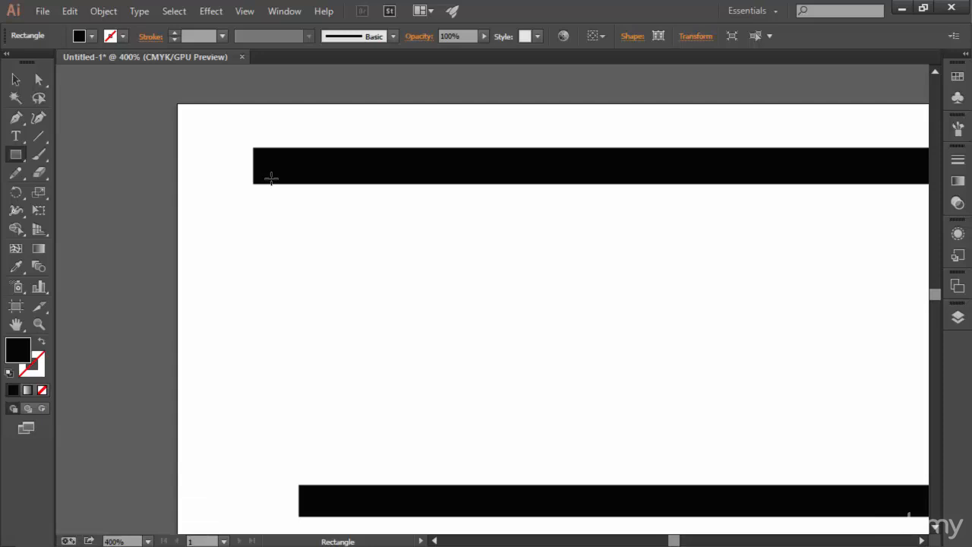
{"action": "left_click", "coordinate": [254, 183]}
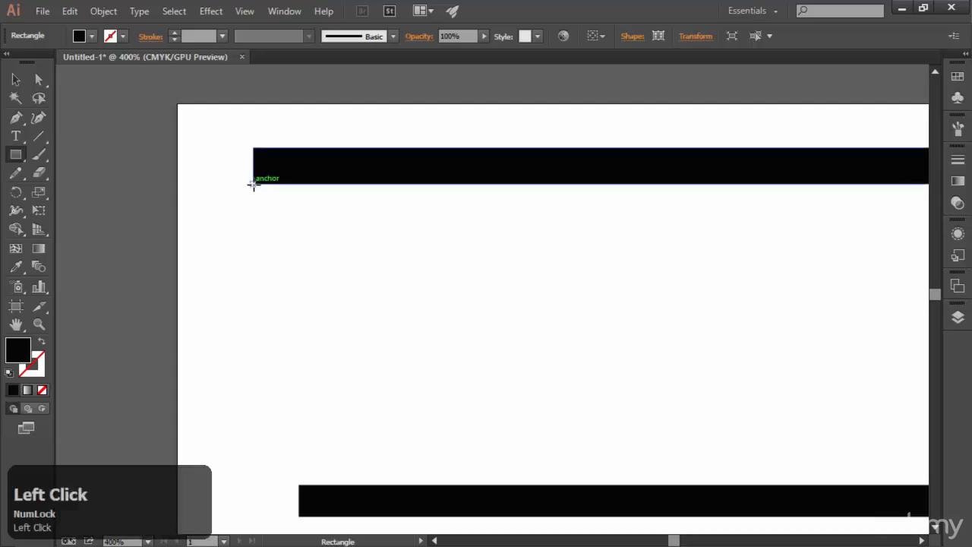
{"action": "left_click_drag", "start_coordinate": [253, 184], "coordinate": [605, 297]}
{"action": "key", "text": "ctrl+z"}
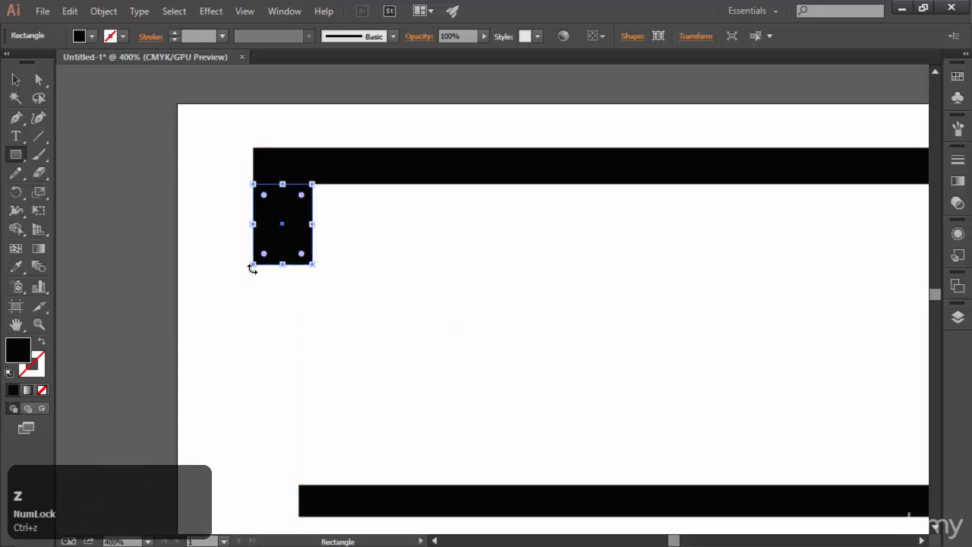
{"action": "left_click", "coordinate": [254, 275]}
{"action": "key", "text": "Escape"}
{"action": "left_click", "coordinate": [252, 275]}
{"action": "key", "text": "Escape"}
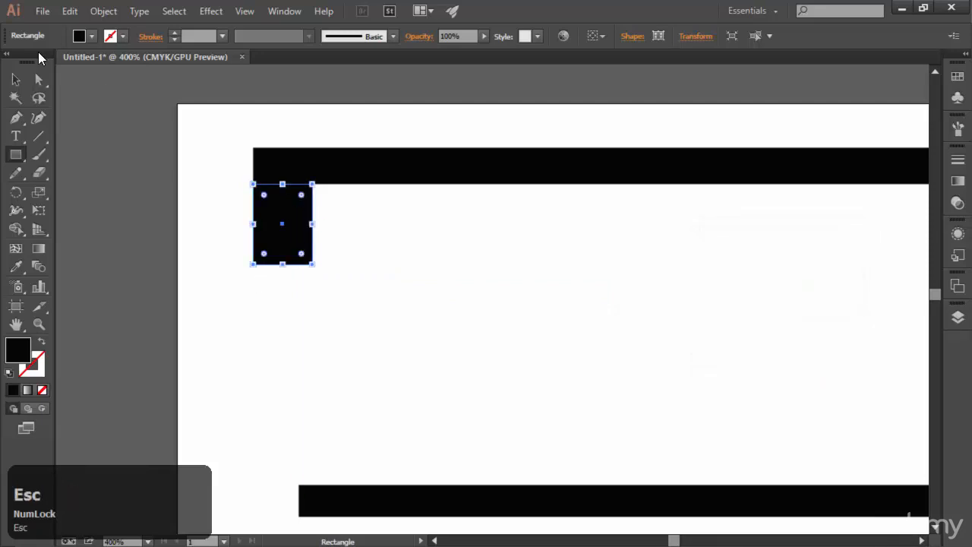
- Draw a shorter horizontal bar below the top bar and move it to join the bottom of the upright block at the left
{"action": "left_click", "coordinate": [19, 142]}
{"action": "left_click", "coordinate": [18, 154]}
{"action": "key", "text": "Escape"}
{"action": "left_click_drag", "start_coordinate": [400, 237], "coordinate": [839, 264]}
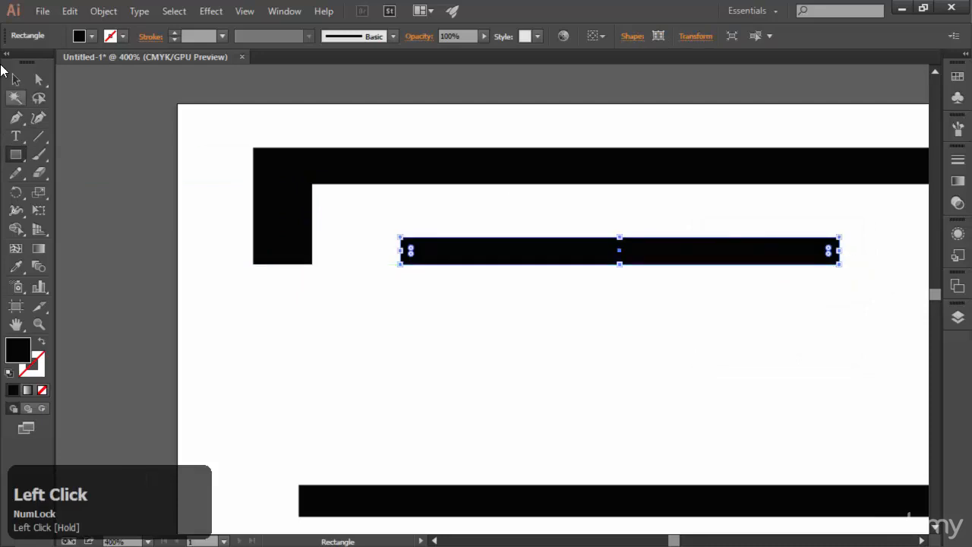
{"action": "left_click", "coordinate": [16, 79]}
{"action": "left_click_drag", "start_coordinate": [483, 253], "coordinate": [335, 281]}
- Shorten the top bar from its right end so it ends near the middle of the artboard
{"action": "scroll", "coordinate": [413, 385], "scroll_direction": "down", "scroll_amount": 5}
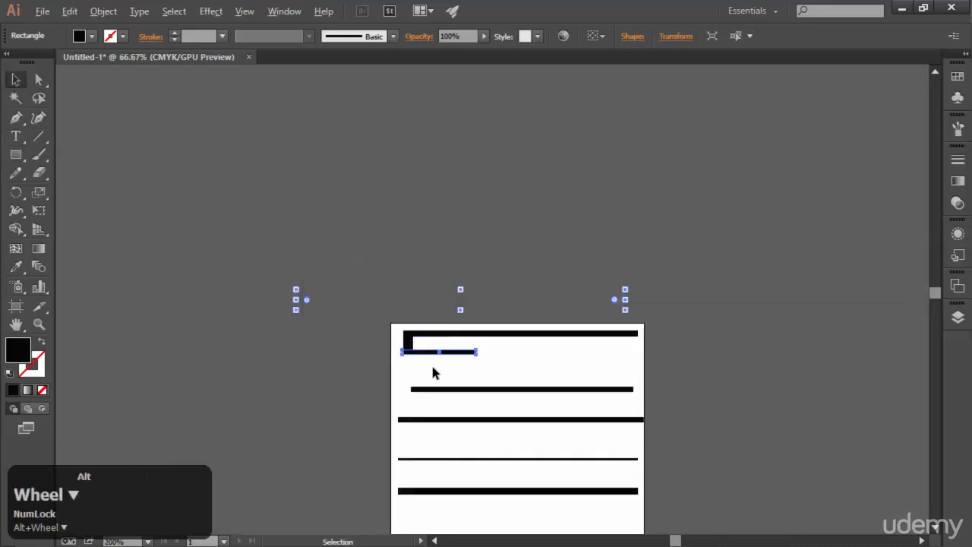
{"action": "left_click", "coordinate": [581, 341]}
{"action": "left_click_drag", "start_coordinate": [587, 341], "coordinate": [490, 342]}
- Continue the shortened top bar with a downward block, a long horizontal bar towards the artboard's right edge, and a short upright at its end
{"action": "scroll", "coordinate": [530, 349], "scroll_direction": "up", "scroll_amount": 2, "text": "alt"}
{"action": "scroll", "coordinate": [530, 349], "scroll_direction": "up", "scroll_amount": 4, "text": "alt"}
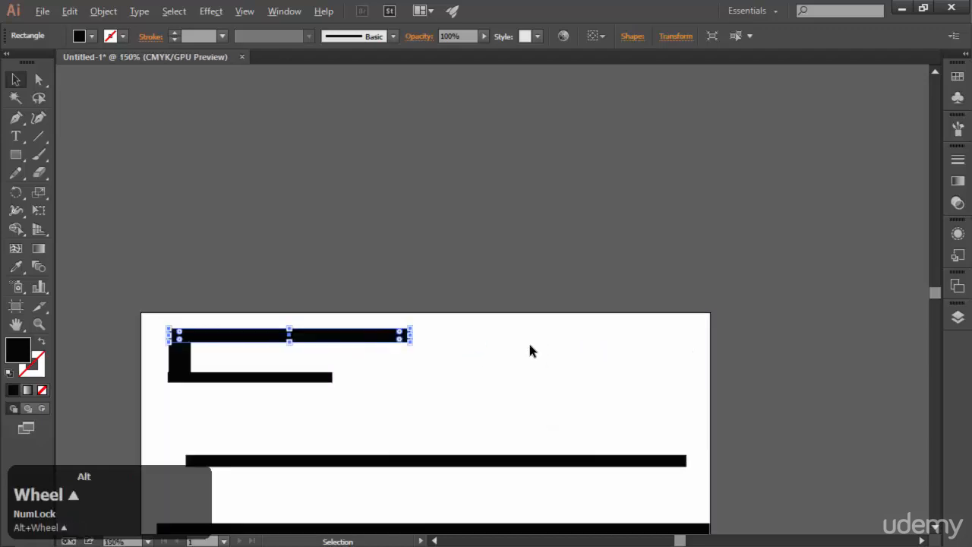
{"action": "left_click", "coordinate": [15, 155]}
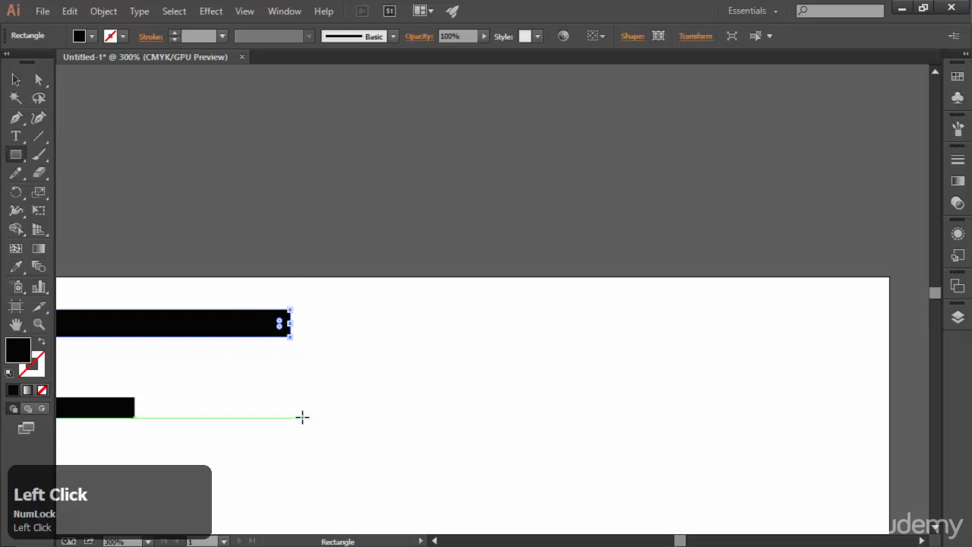
{"action": "mouse_move", "coordinate": [291, 412]}
{"action": "left_mouse_down"}
{"action": "mouse_move", "coordinate": [312, 308]}
{"action": "mouse_move", "coordinate": [344, 312]}
{"action": "mouse_move", "coordinate": [324, 309]}
{"action": "left_mouse_up"}
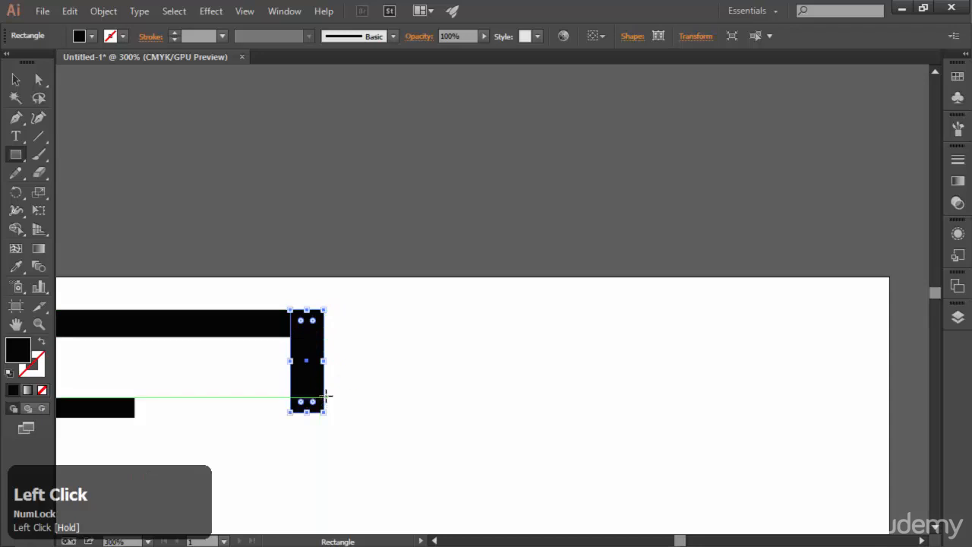
{"action": "left_click_drag", "start_coordinate": [324, 386], "coordinate": [843, 315]}
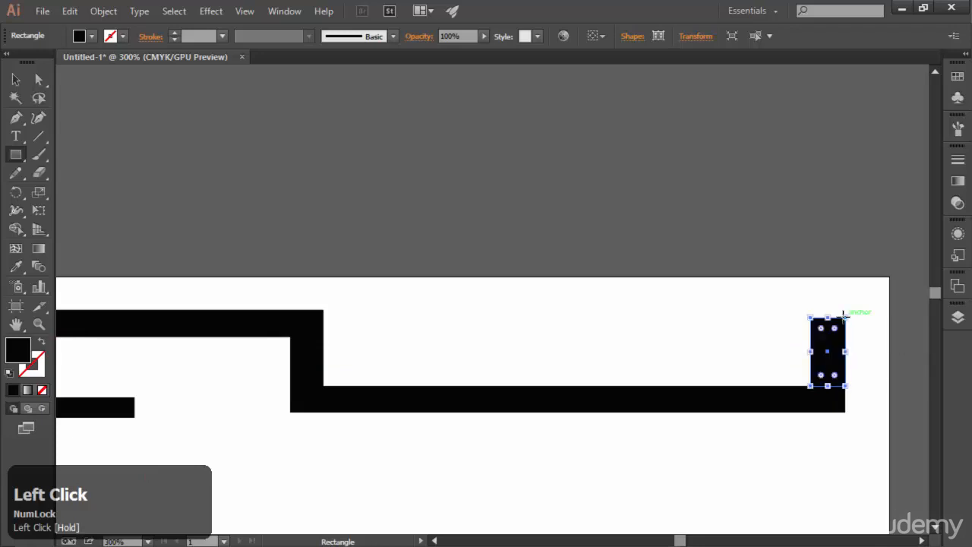
- Duplicate the short upright at the right end and place the copy a little to its left on the same bar
{"action": "left_click", "coordinate": [38, 79]}
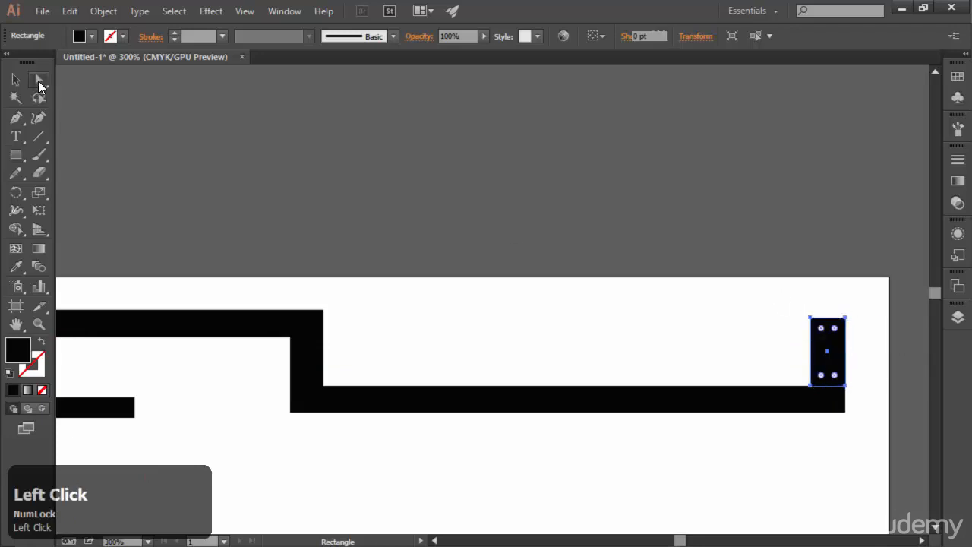
{"action": "left_click_drag", "start_coordinate": [836, 365], "coordinate": [738, 365]}
{"action": "scroll", "coordinate": [633, 418], "scroll_direction": "down", "scroll_amount": 3}
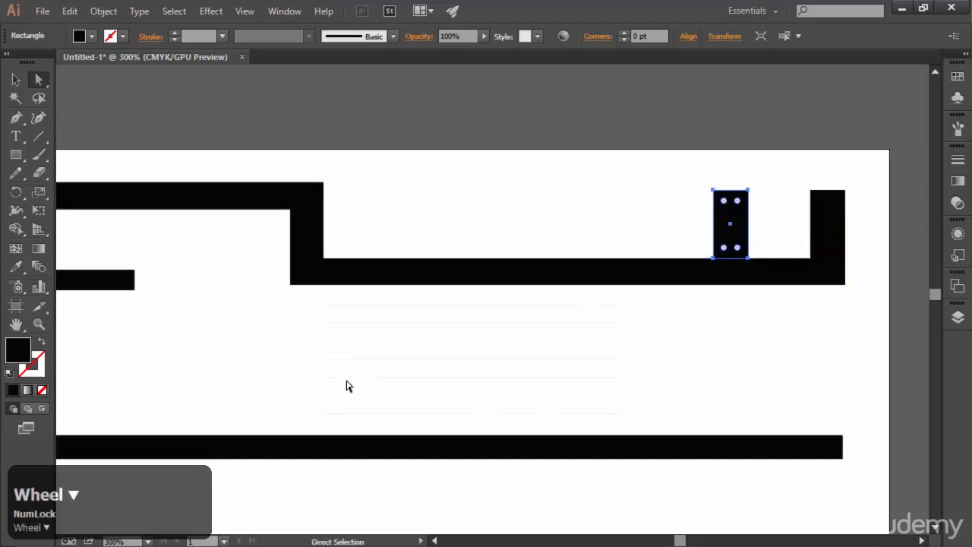
- Draw a small upright rectangle on top of the right end of the short lower-left bar
{"action": "left_click_drag", "start_coordinate": [679, 541], "coordinate": [683, 542]}
{"action": "scroll", "coordinate": [577, 380], "scroll_direction": "down", "scroll_amount": 3}
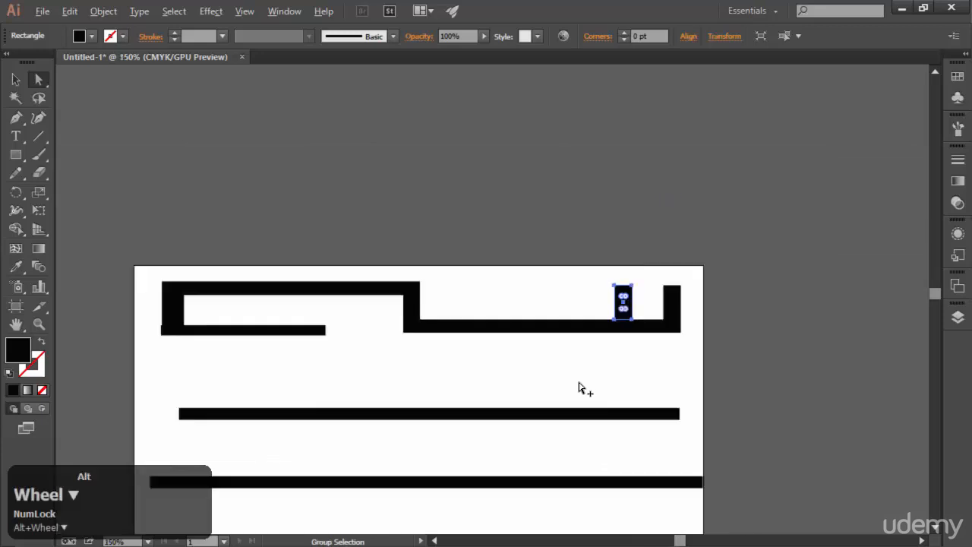
{"action": "left_click", "coordinate": [16, 154]}
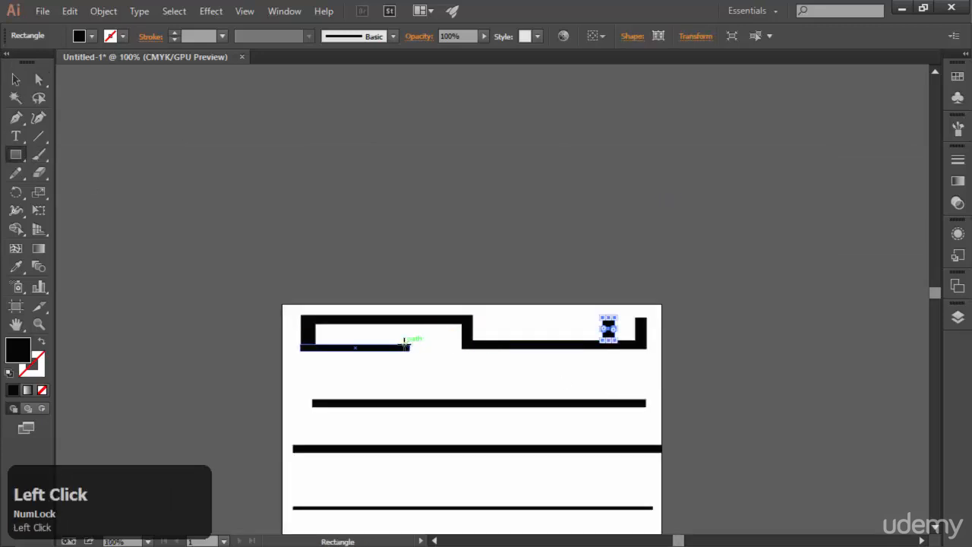
{"action": "left_click_drag", "start_coordinate": [405, 344], "coordinate": [403, 327]}
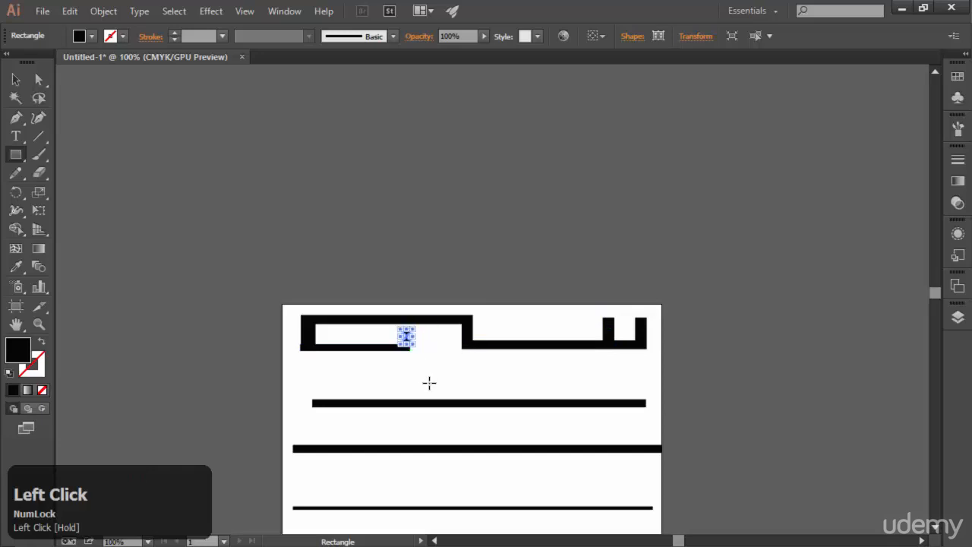
{"action": "scroll", "coordinate": [344, 408], "scroll_direction": "up", "scroll_amount": 3}
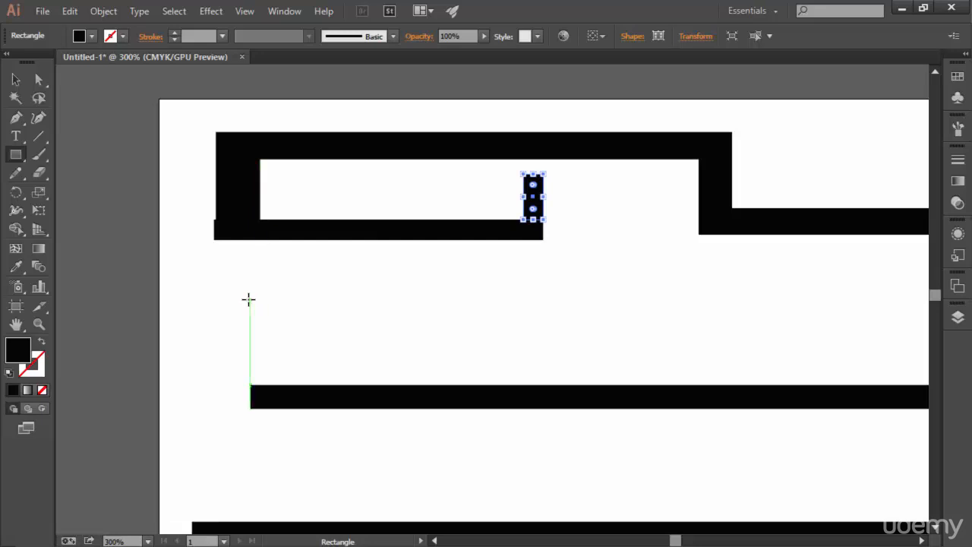
- Draw a large block on the left part of the second bar and attach a thin horizontal bar to its upper right corner
{"action": "mouse_move", "coordinate": [249, 298]}
{"action": "left_mouse_down"}
{"action": "mouse_move", "coordinate": [512, 377]}
{"action": "mouse_move", "coordinate": [579, 385]}
{"action": "left_mouse_up"}
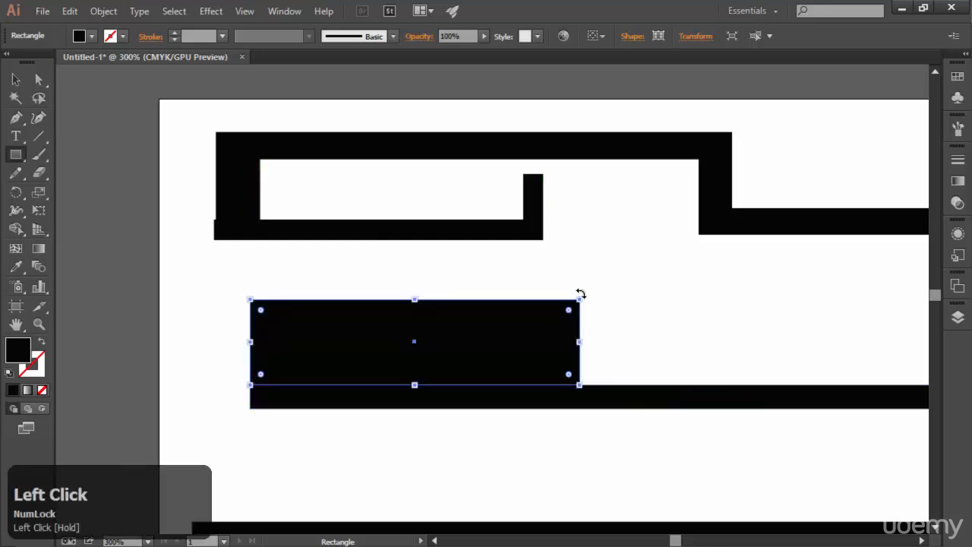
{"action": "left_click_drag", "start_coordinate": [613, 297], "coordinate": [902, 312]}
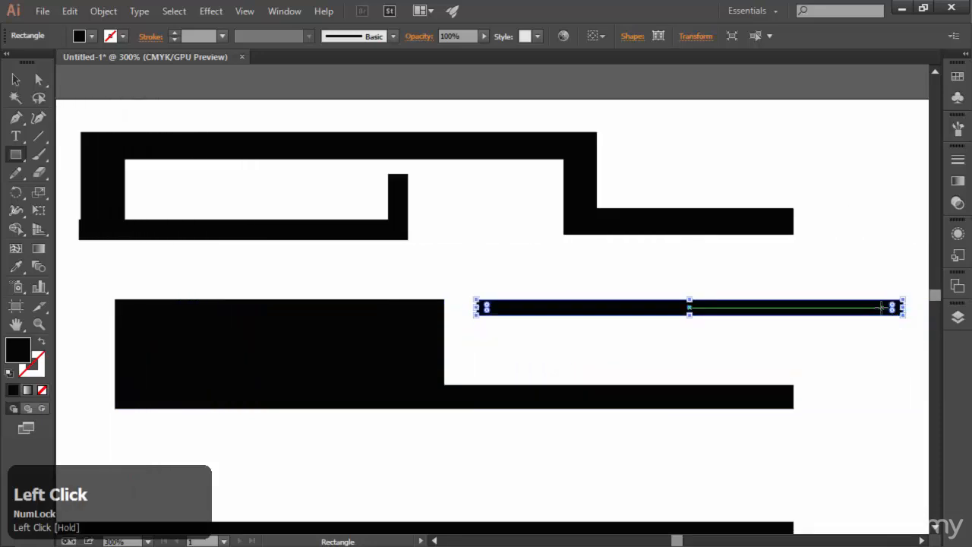
{"action": "left_click", "coordinate": [37, 82]}
{"action": "left_click_drag", "start_coordinate": [544, 313], "coordinate": [509, 313]}
- Draw a large block joining the next two long bars at their left ends, and a small block standing on the thin lower one
{"action": "scroll", "coordinate": [559, 351], "scroll_direction": "down", "scroll_amount": 5, "text": "alt"}
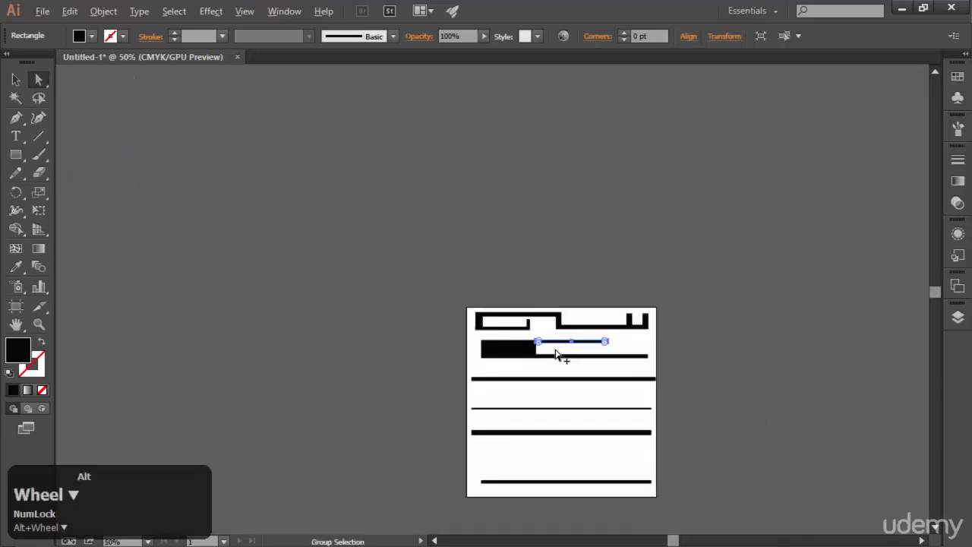
{"action": "scroll", "coordinate": [558, 354], "scroll_direction": "up", "scroll_amount": 3, "text": "alt"}
{"action": "scroll", "coordinate": [456, 372], "scroll_direction": "down", "scroll_amount": 3}
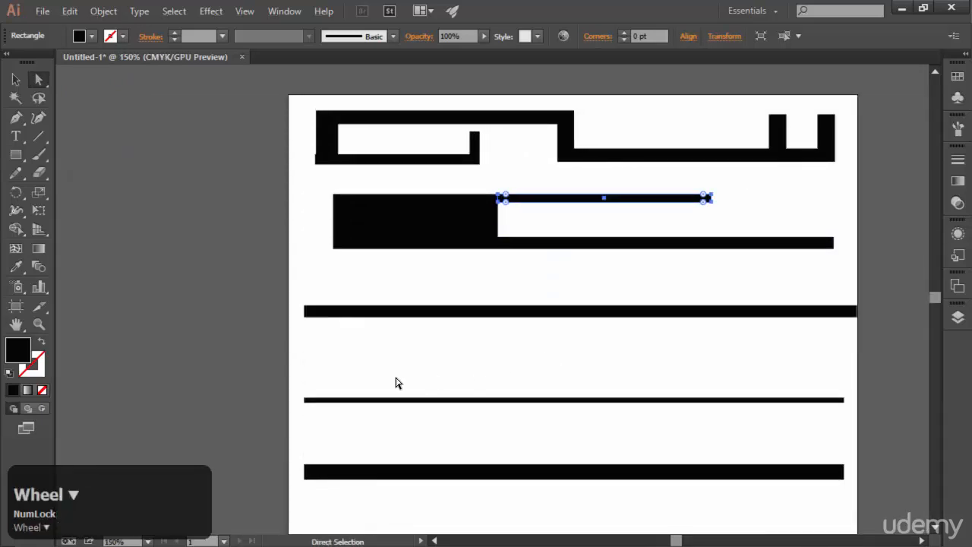
{"action": "left_click", "coordinate": [15, 155]}
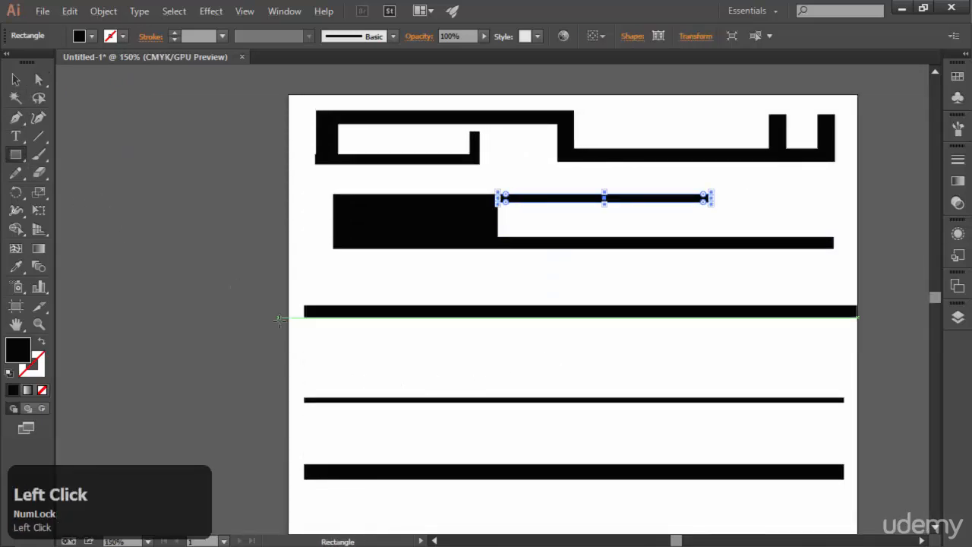
{"action": "left_click_drag", "start_coordinate": [304, 317], "coordinate": [416, 401]}
{"action": "left_click_drag", "start_coordinate": [571, 396], "coordinate": [619, 357]}
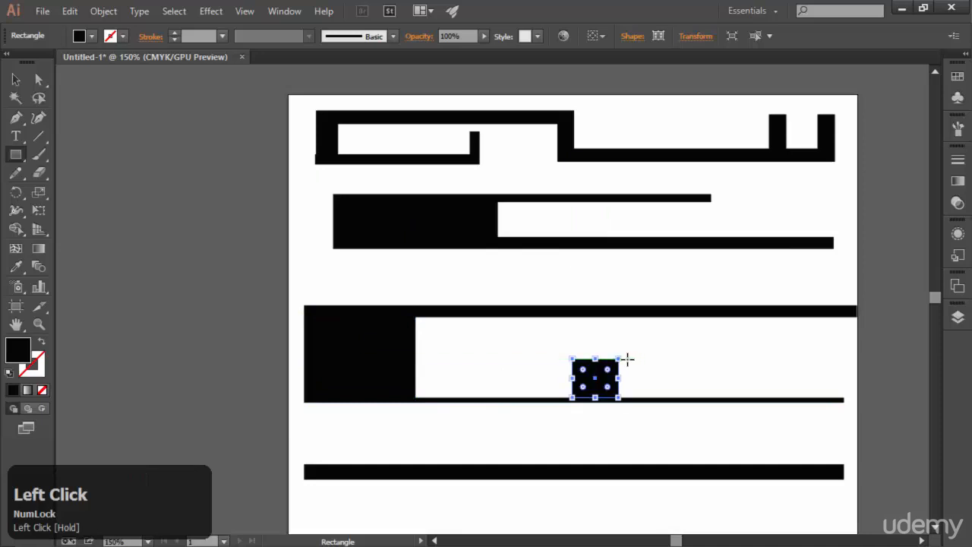
- Add a short horizontal bar extending left from the small block, flush with the block's top edge
{"action": "left_click_drag", "start_coordinate": [495, 353], "coordinate": [575, 367]}
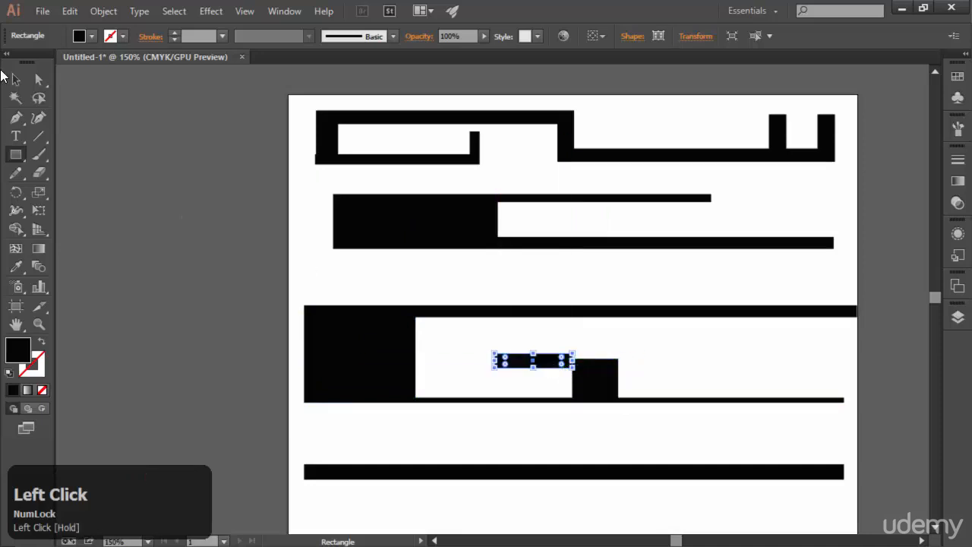
{"action": "left_click", "coordinate": [38, 84]}
{"action": "left_click_drag", "start_coordinate": [515, 365], "coordinate": [515, 372]}
{"action": "left_click", "coordinate": [15, 79]}
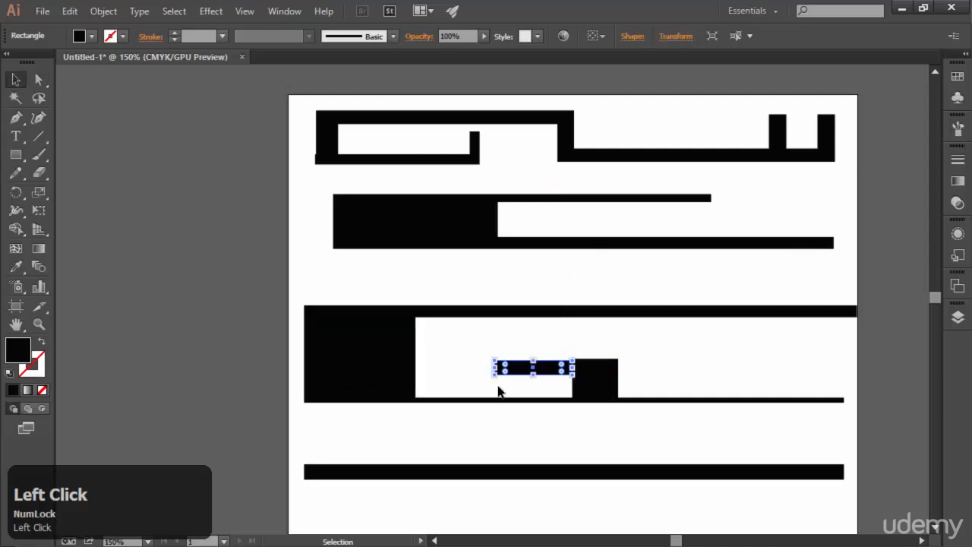
{"action": "left_click", "coordinate": [472, 365]}
{"action": "left_click_drag", "start_coordinate": [507, 368], "coordinate": [521, 377]}
{"action": "left_click", "coordinate": [700, 391]}
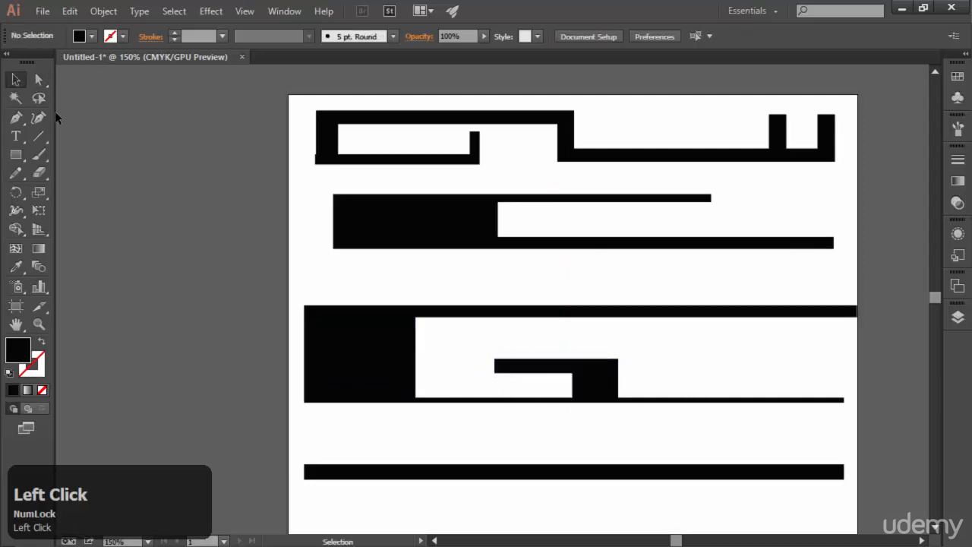
- Hang a short block from the left end of the thick fifth bar and a narrow upright about 11 by 42 pt near its middle
{"action": "scroll", "coordinate": [445, 351], "scroll_direction": "down", "scroll_amount": 5}
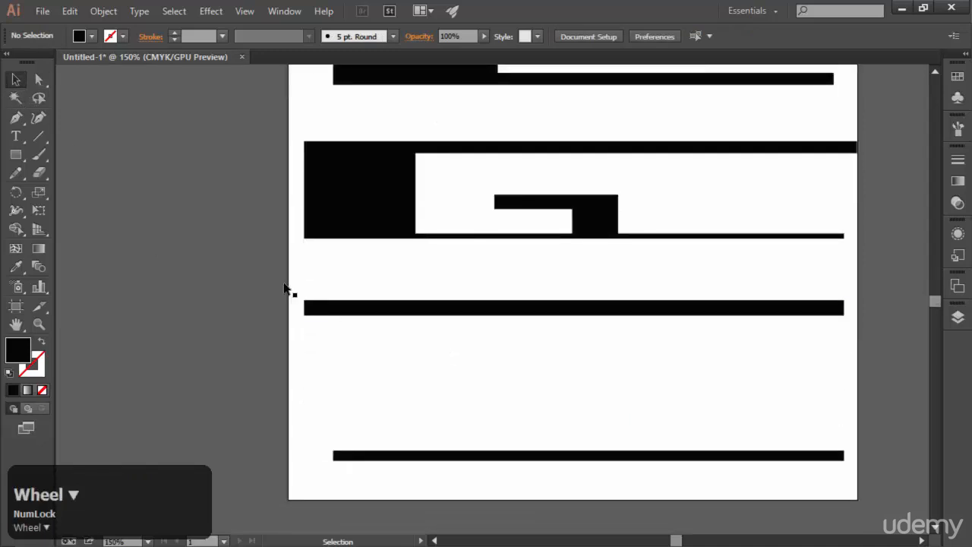
{"action": "left_click", "coordinate": [16, 154]}
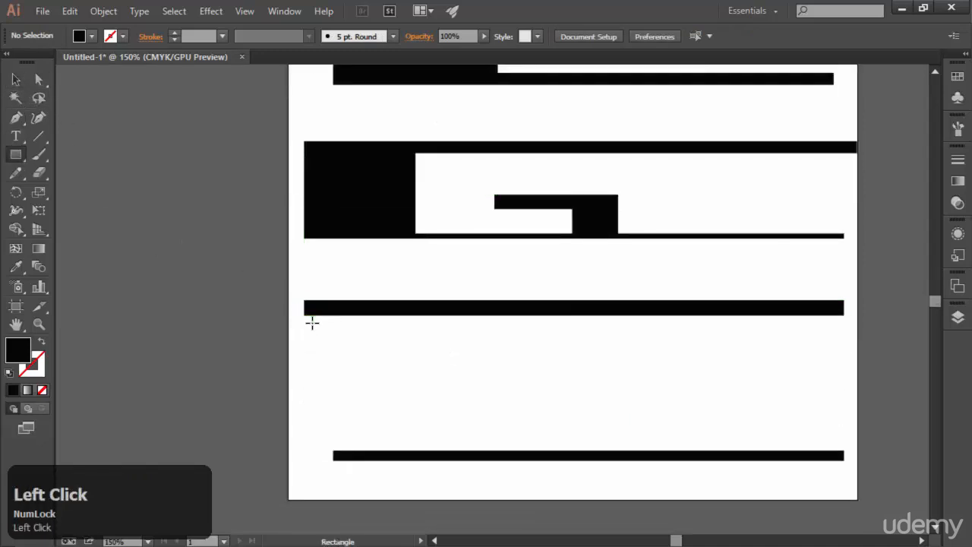
{"action": "left_click_drag", "start_coordinate": [303, 316], "coordinate": [332, 356]}
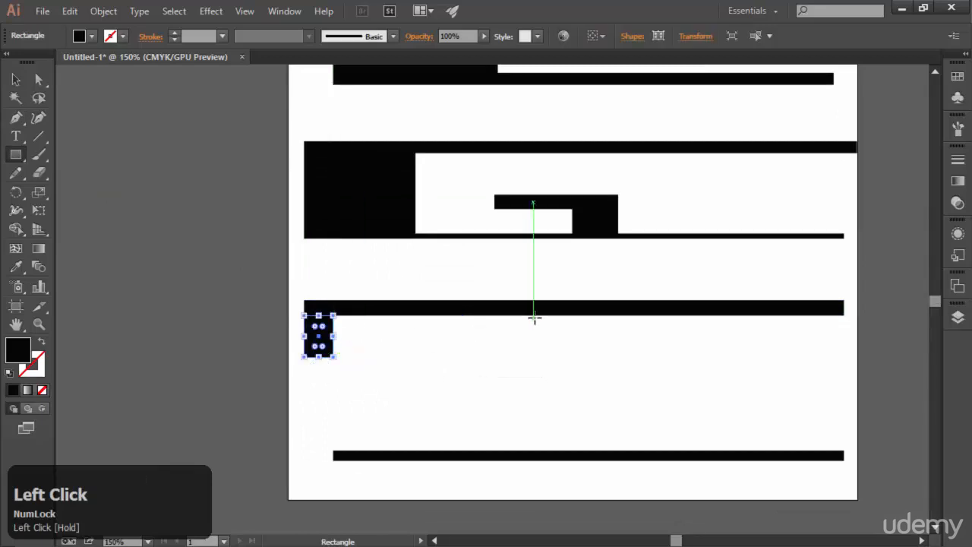
{"action": "left_click_drag", "start_coordinate": [534, 316], "coordinate": [545, 362]}
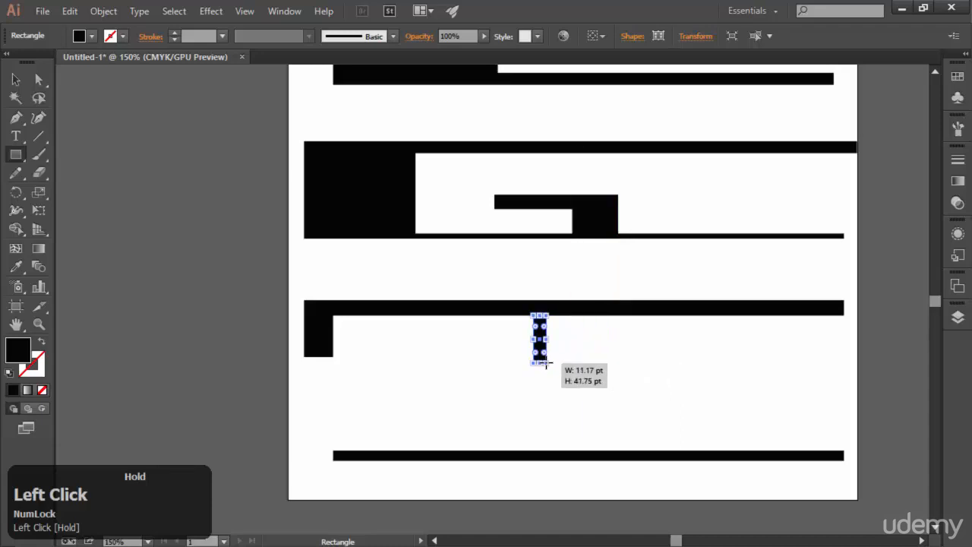
- Draw a short horizontal foot extending left from the lower end of the narrow upright
{"action": "left_click", "coordinate": [477, 342]}
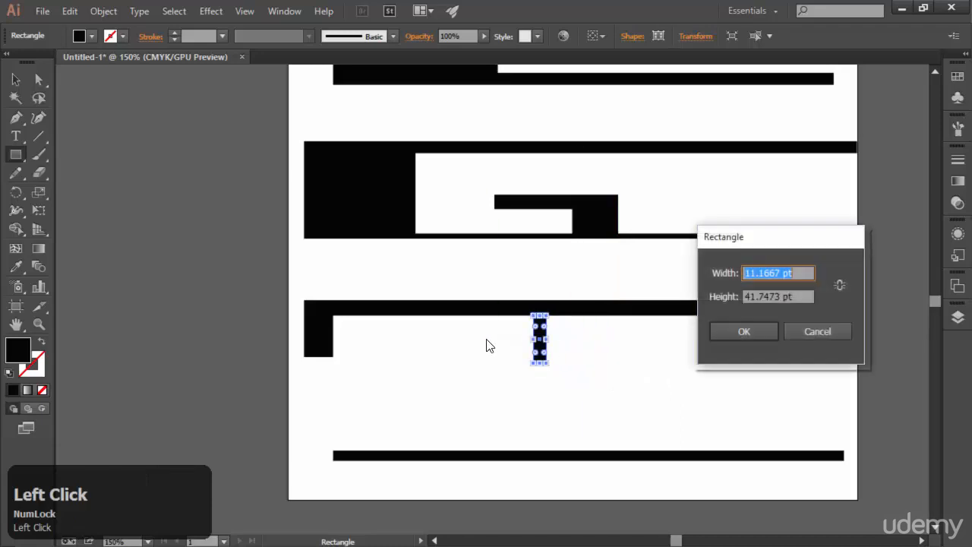
{"action": "key", "text": "Escape"}
{"action": "left_click_drag", "start_coordinate": [444, 343], "coordinate": [535, 362]}
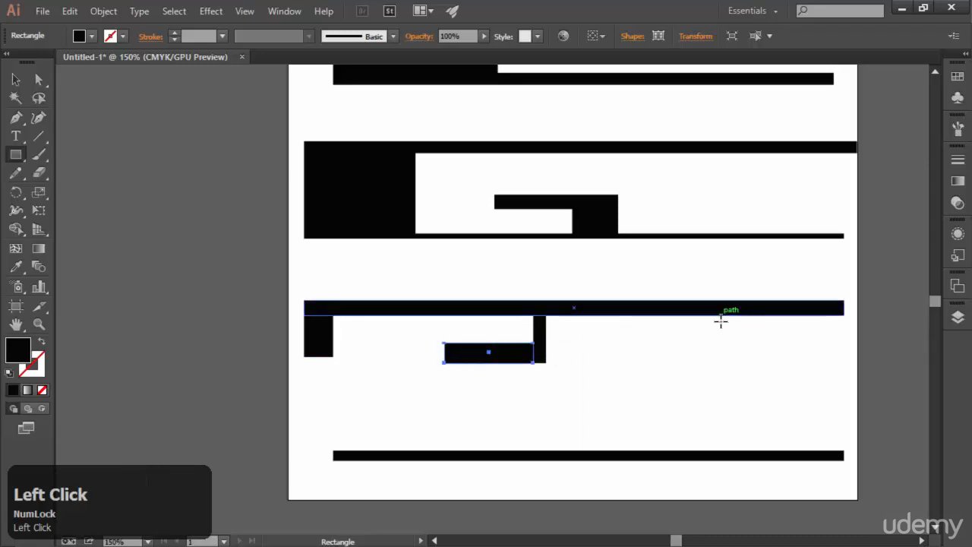
- Hang two stepped blocks from the thick bar's right end, and a second narrow upright with a foot pointing right beside them
{"action": "left_click_drag", "start_coordinate": [720, 317], "coordinate": [843, 339]}
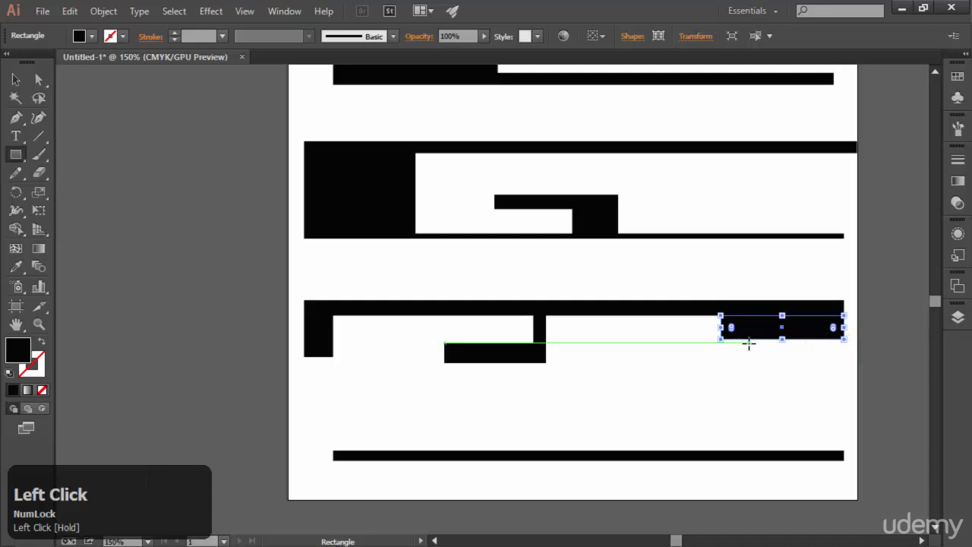
{"action": "left_click_drag", "start_coordinate": [748, 338], "coordinate": [841, 370]}
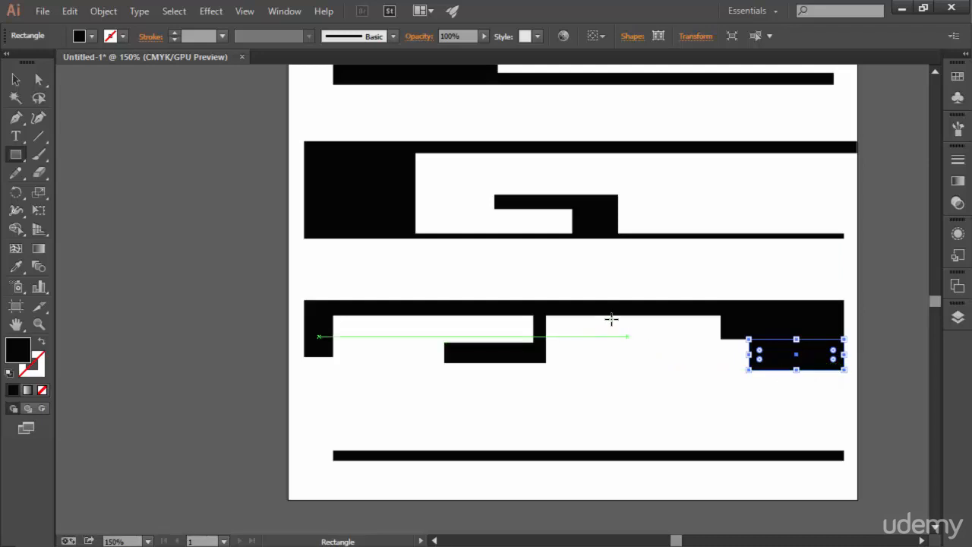
{"action": "left_click_drag", "start_coordinate": [612, 316], "coordinate": [620, 353]}
{"action": "left_click", "coordinate": [667, 368]}
{"action": "key", "text": "Escape"}
- Draw a wide block on top of the bottommost bar, starting at its left end and covering about two thirds of its length
{"action": "scroll", "coordinate": [618, 397], "scroll_direction": "down", "scroll_amount": 2}
{"action": "scroll", "coordinate": [530, 398], "scroll_direction": "down", "scroll_amount": 1}
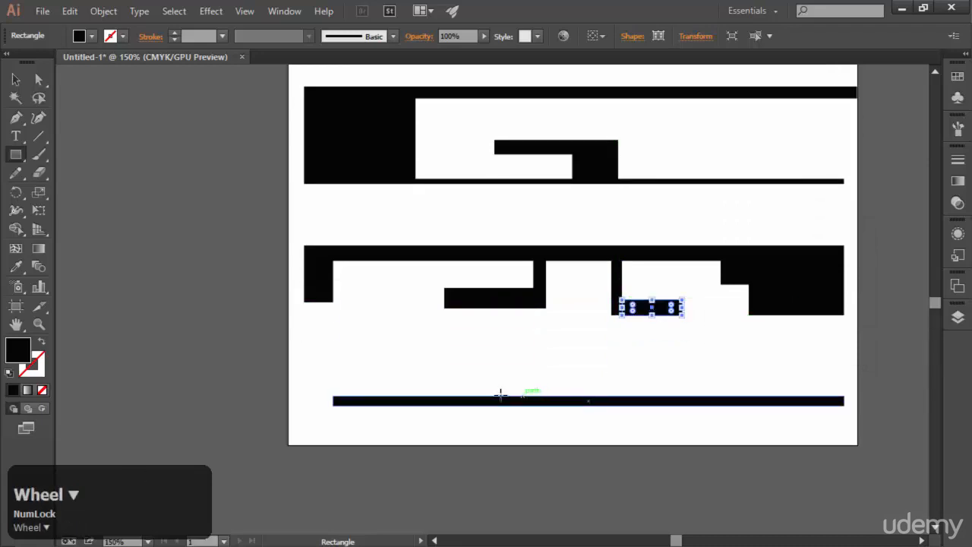
{"action": "left_click_drag", "start_coordinate": [334, 395], "coordinate": [688, 356]}
{"action": "scroll", "coordinate": [146, 144], "scroll_direction": "down", "scroll_amount": 5}
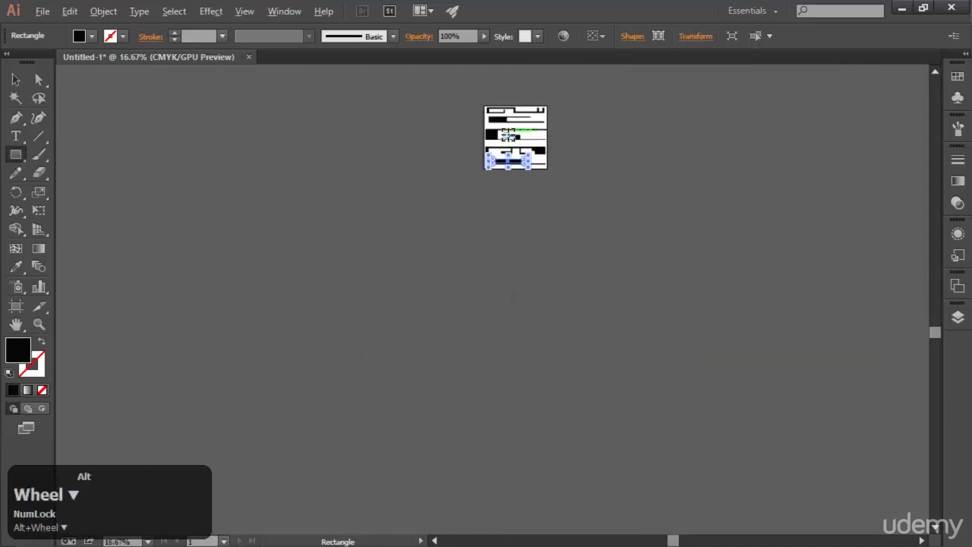
{"action": "scroll", "coordinate": [146, 144], "scroll_direction": "up", "scroll_amount": 2}
{"action": "scroll", "coordinate": [146, 144], "scroll_direction": "up", "scroll_amount": 3}
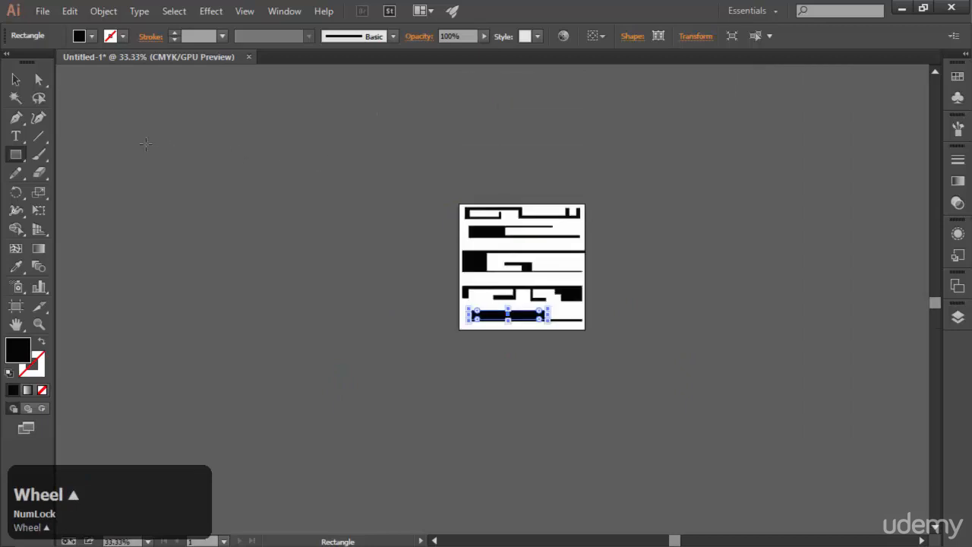
{"action": "left_click", "coordinate": [16, 80]}
{"action": "left_click", "coordinate": [663, 243]}
- Shorten the long bar that reaches the artboard's right edge so it ends level with the bars below it
{"action": "scroll", "coordinate": [519, 221], "scroll_direction": "up", "scroll_amount": 1}
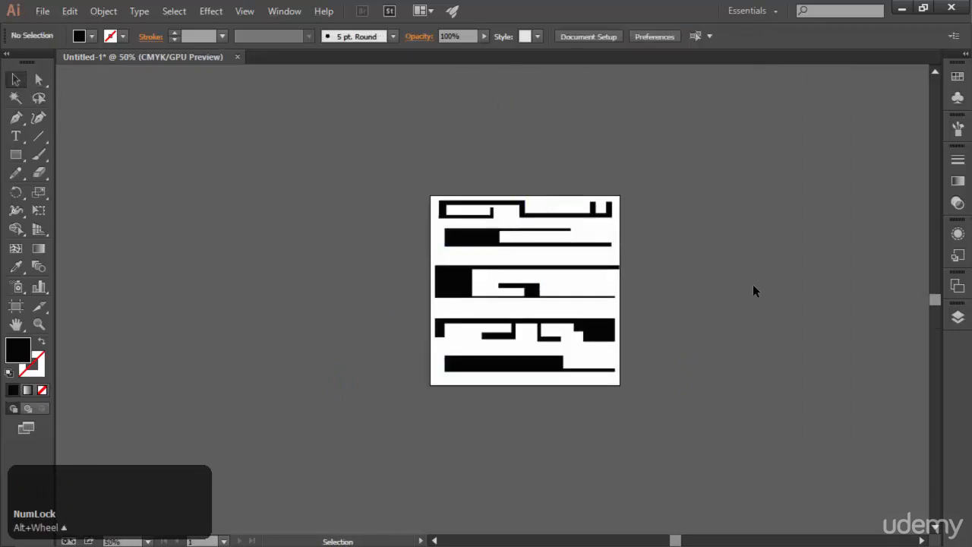
{"action": "left_click", "coordinate": [616, 268]}
{"action": "left_click_drag", "start_coordinate": [621, 268], "coordinate": [616, 267]}
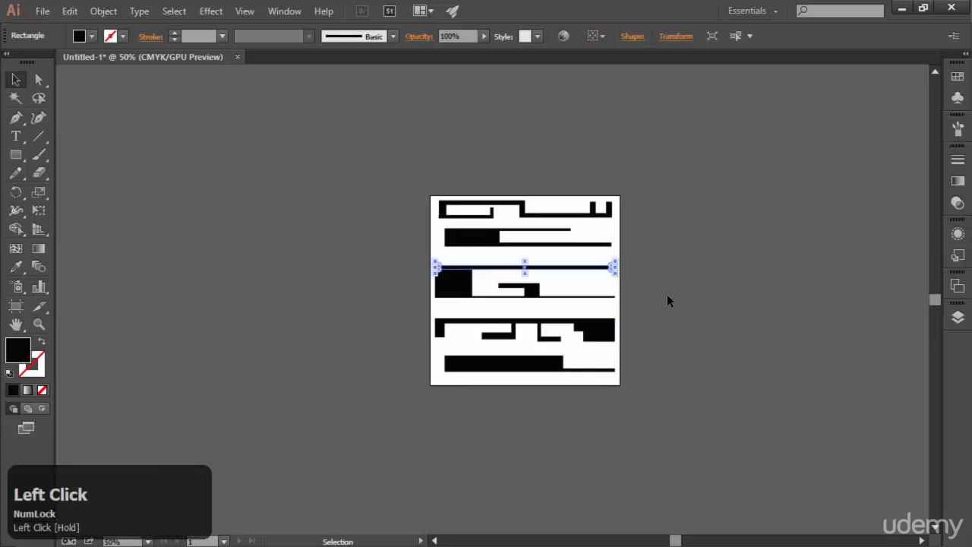
{"action": "left_click", "coordinate": [669, 299]}
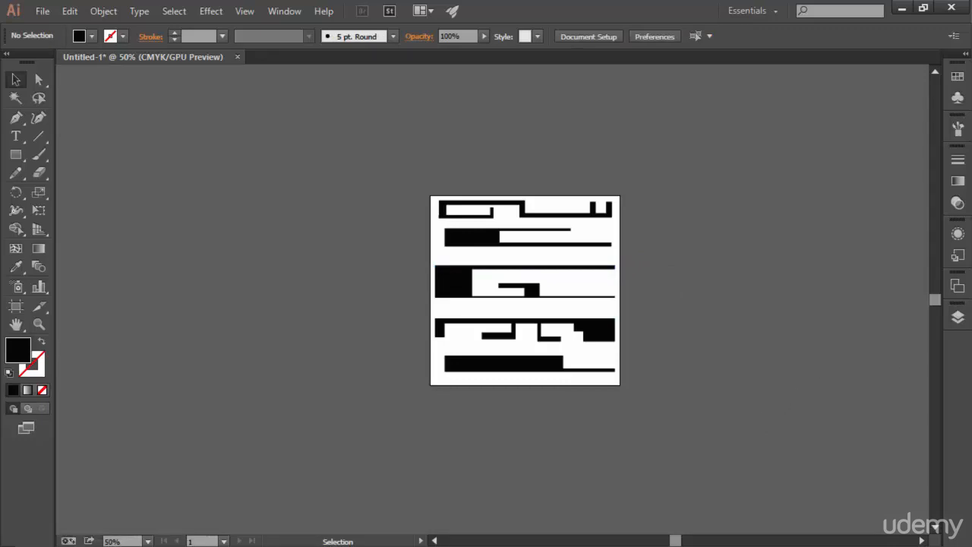
- Create a new Art Brush from all the rectangles with the default brush options
{"action": "scroll", "coordinate": [524, 292], "scroll_direction": "down", "scroll_amount": 1}
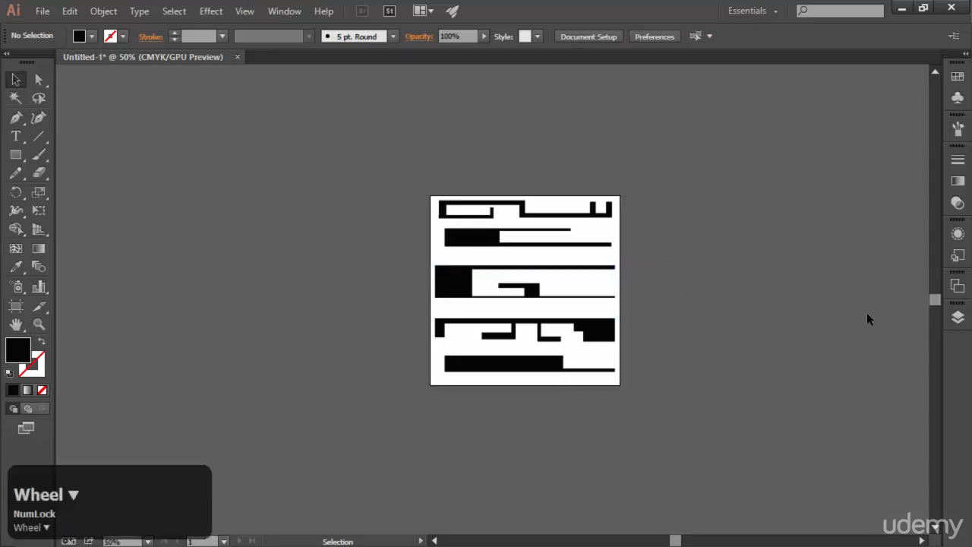
{"action": "left_click", "coordinate": [618, 57]}
{"action": "key", "text": "ctrl+a"}
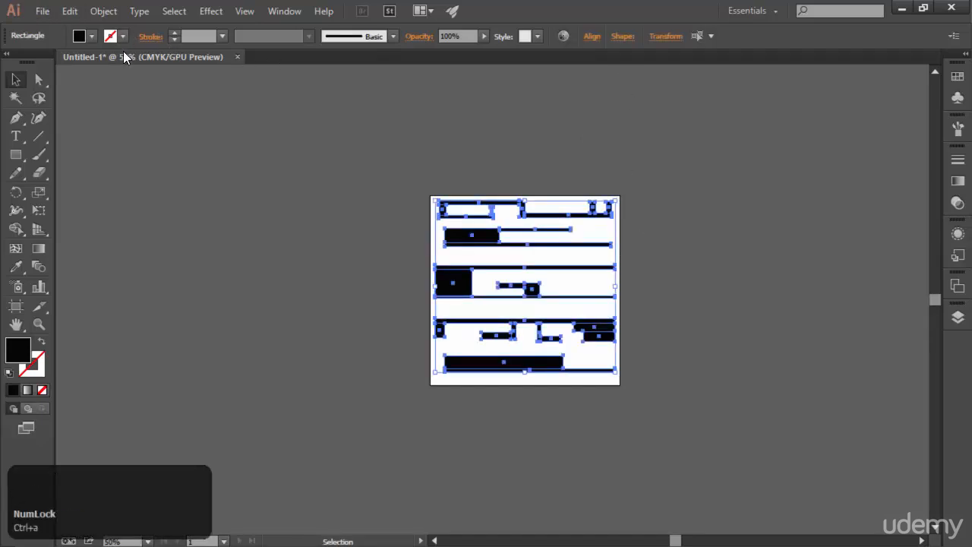
{"action": "left_click", "coordinate": [393, 36]}
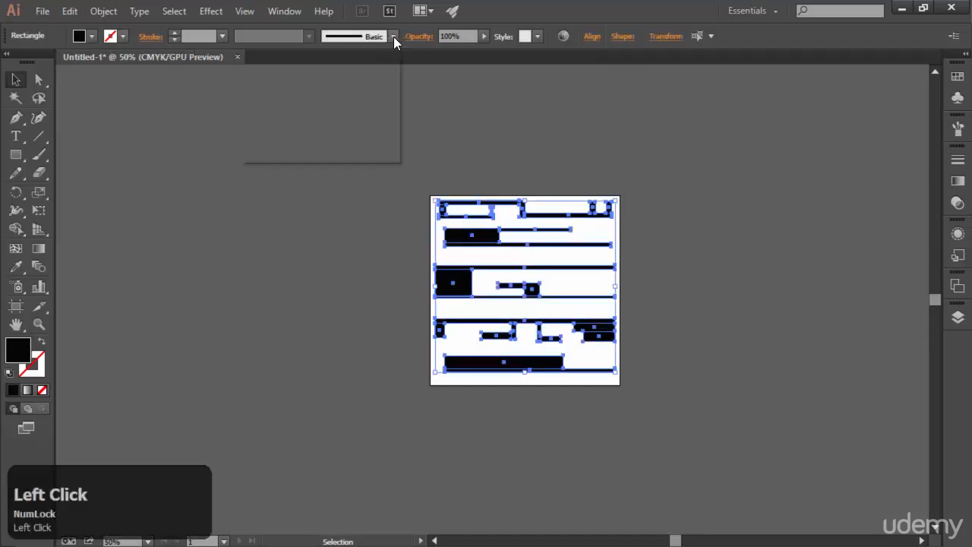
{"action": "left_click", "coordinate": [354, 154]}
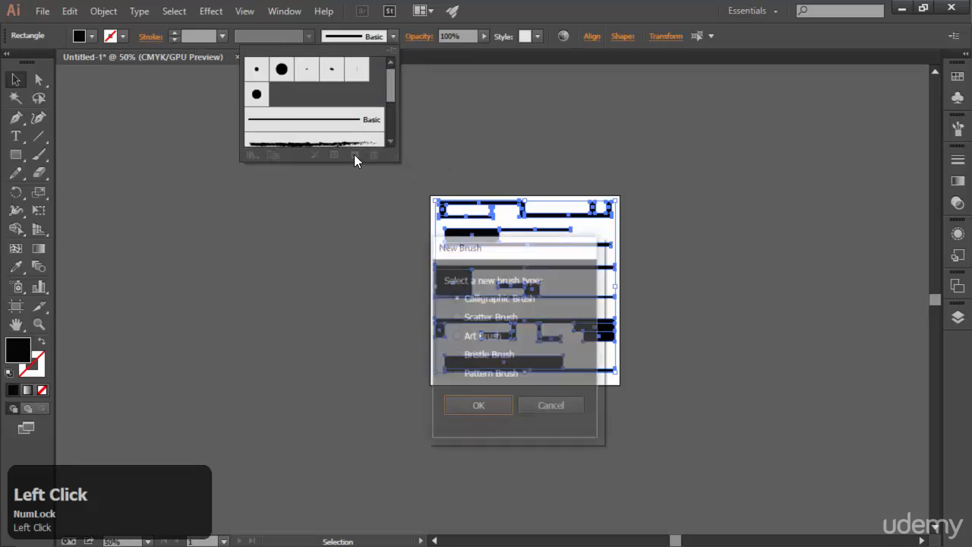
{"action": "left_click", "coordinate": [493, 341]}
{"action": "left_click", "coordinate": [484, 402]}
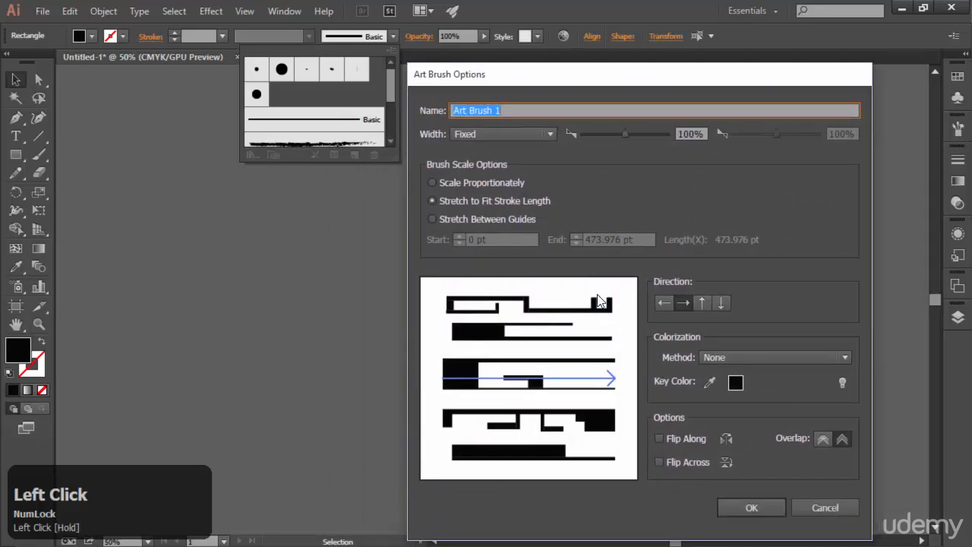
{"action": "left_click", "coordinate": [742, 505]}
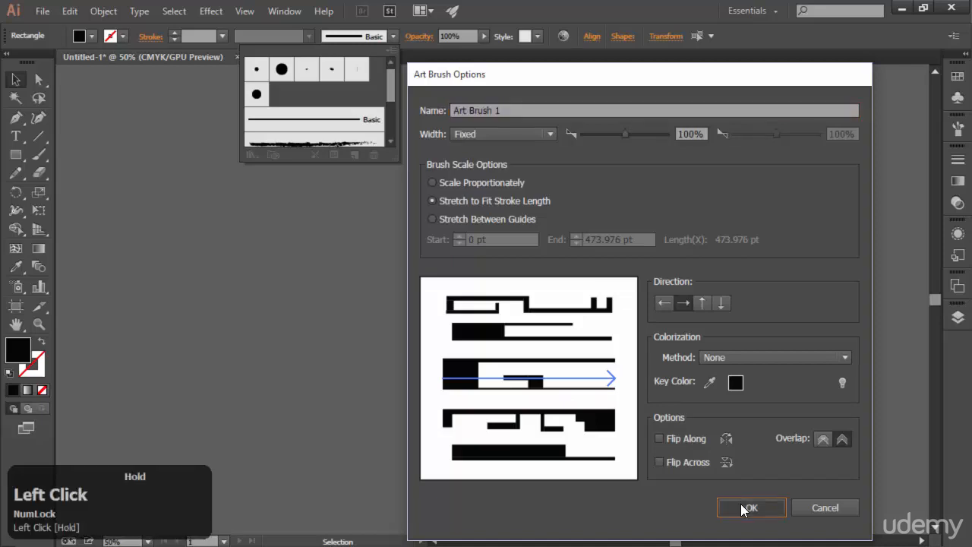
{"action": "scroll", "coordinate": [371, 142], "scroll_direction": "up", "scroll_amount": 2}
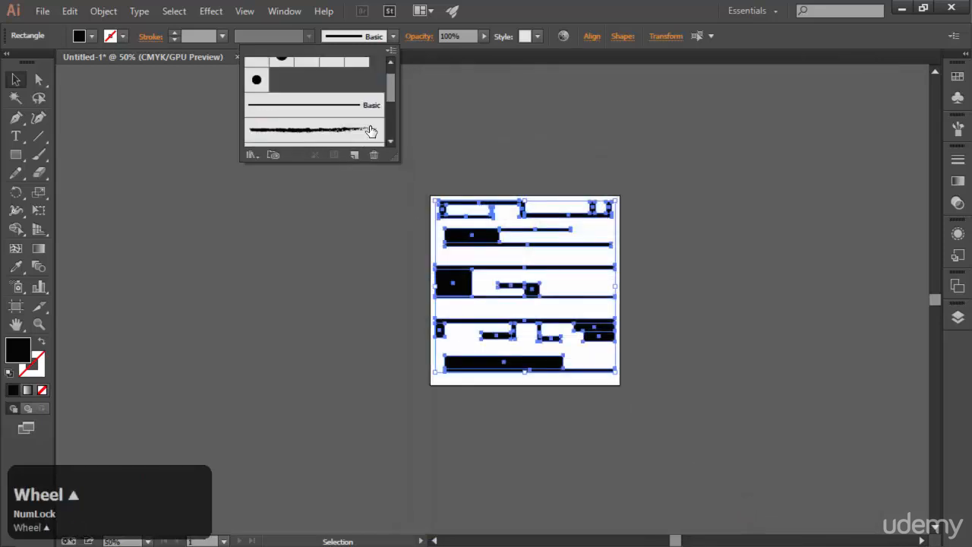
{"action": "scroll", "coordinate": [372, 137], "scroll_direction": "down", "scroll_amount": 4}
{"action": "scroll", "coordinate": [371, 135], "scroll_direction": "up", "scroll_amount": 2}
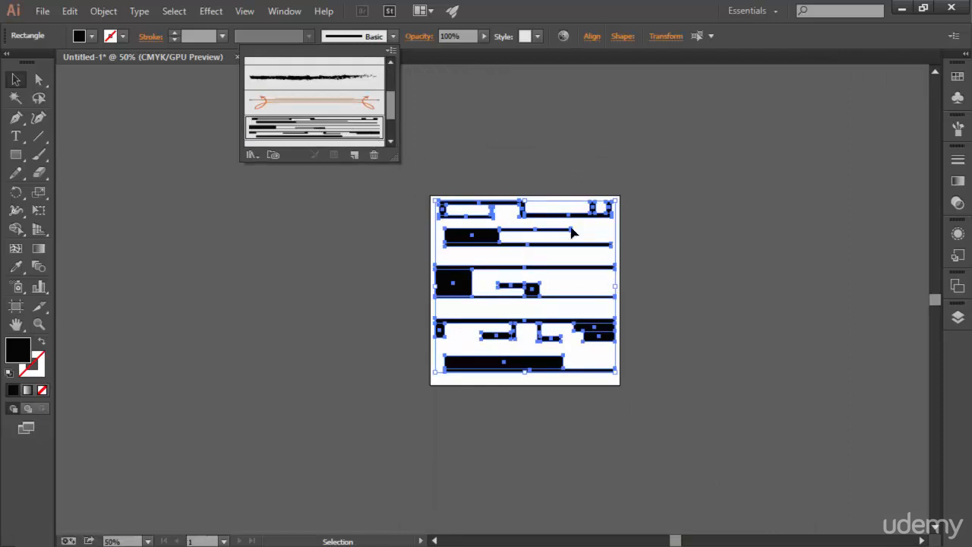
- Add a new layer above Layer 1 and hide Layer 1
{"action": "left_click", "coordinate": [958, 319]}
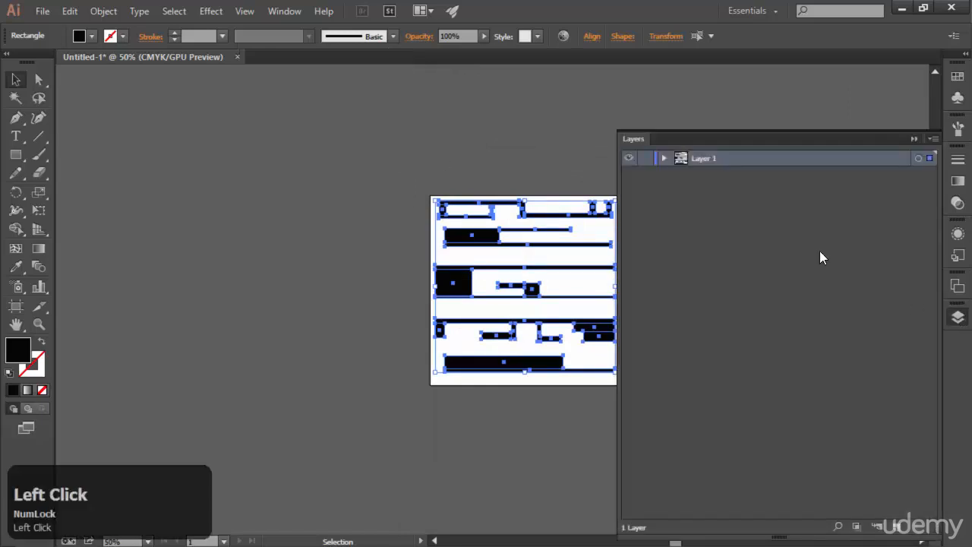
{"action": "left_click", "coordinate": [897, 525]}
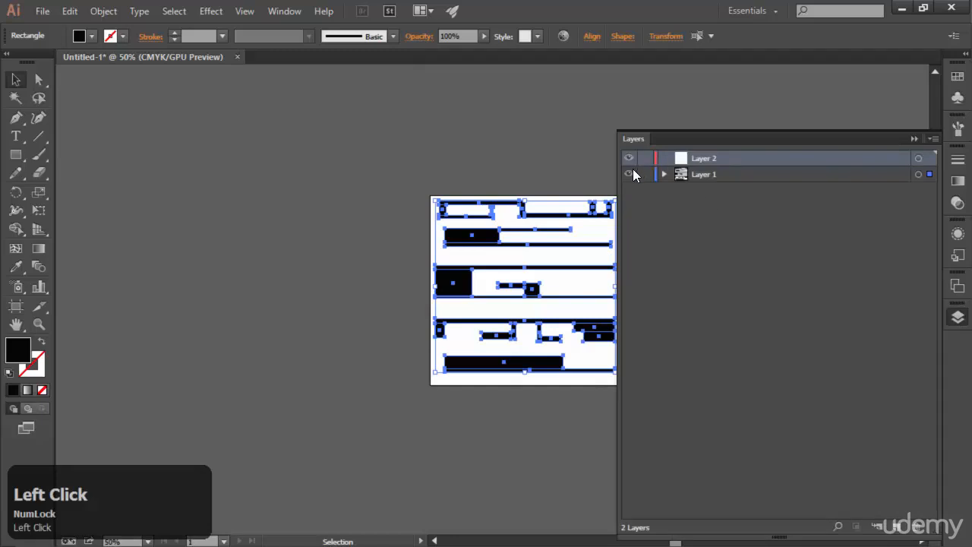
{"action": "left_click", "coordinate": [628, 174]}
{"action": "left_click", "coordinate": [968, 325]}
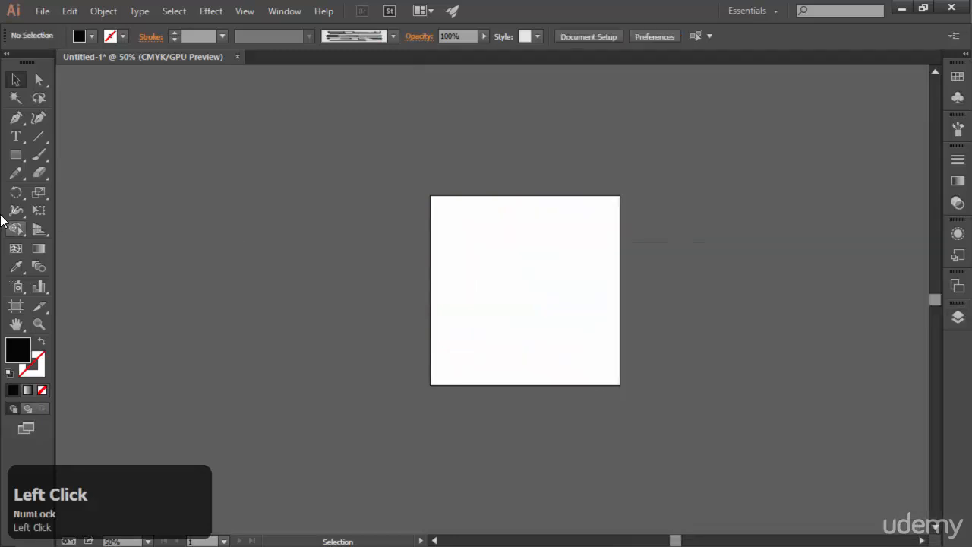
- Set the fill to light grey e0e0e0 and draw a circle from the artboard's centre, reaching all four edges
{"action": "double_click", "coordinate": [23, 355]}
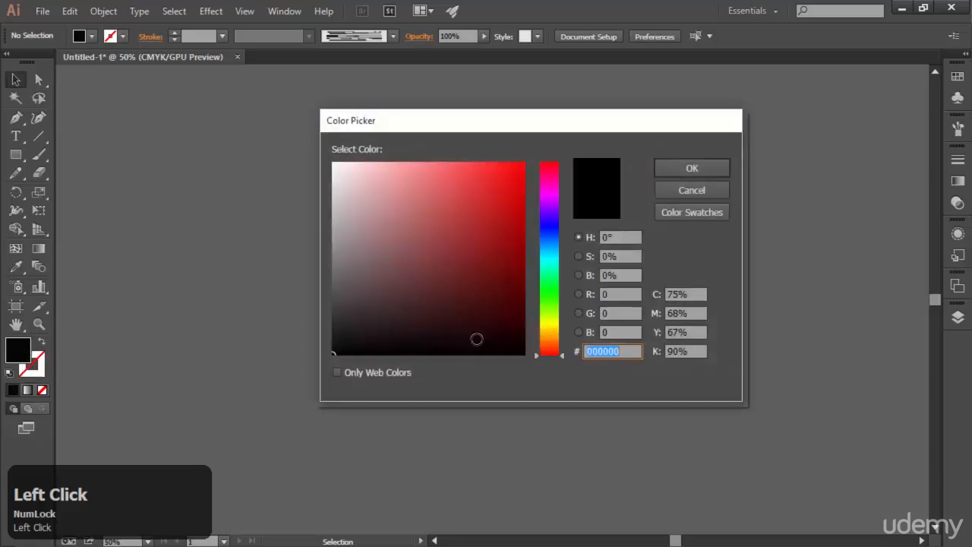
{"action": "mouse_move", "coordinate": [435, 282]}
{"action": "left_mouse_down"}
{"action": "mouse_move", "coordinate": [350, 193]}
{"action": "mouse_move", "coordinate": [311, 174]}
{"action": "mouse_move", "coordinate": [313, 185]}
{"action": "left_mouse_up"}
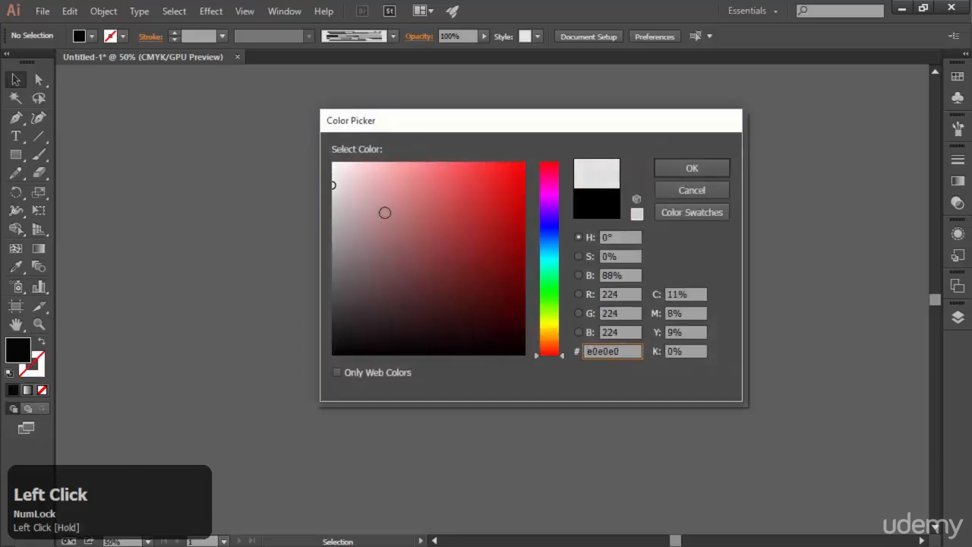
{"action": "left_click", "coordinate": [702, 168]}
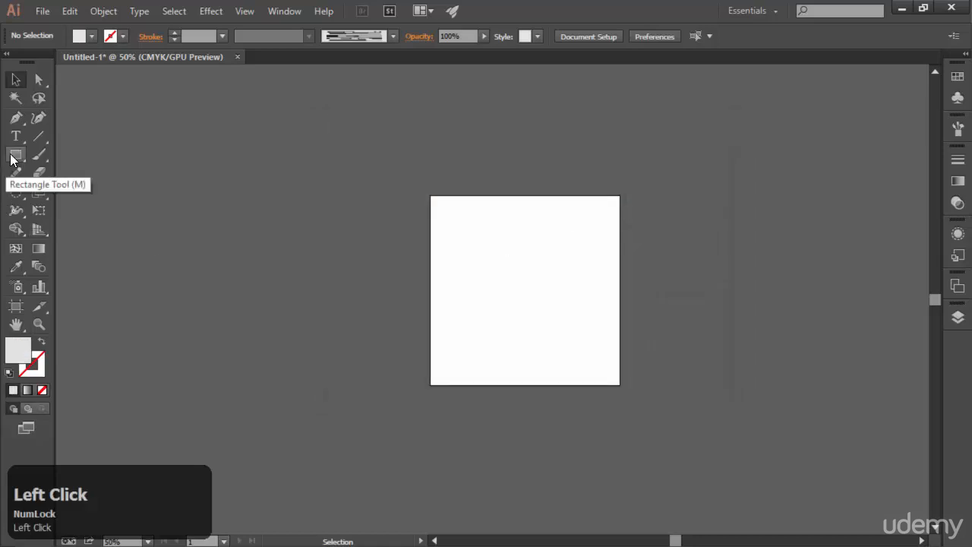
{"action": "left_click_drag", "start_coordinate": [12, 156], "coordinate": [93, 196]}
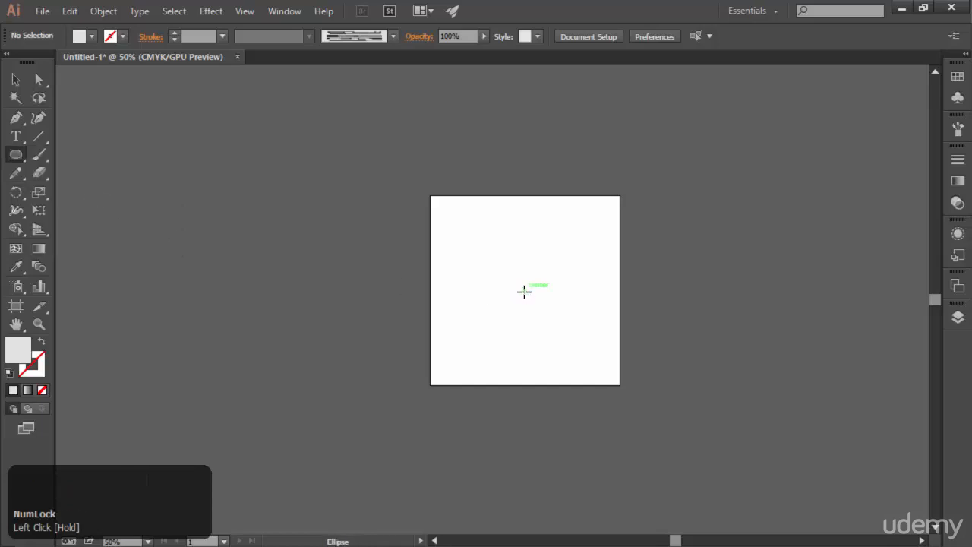
{"action": "left_click_drag", "start_coordinate": [524, 289], "coordinate": [428, 214]}
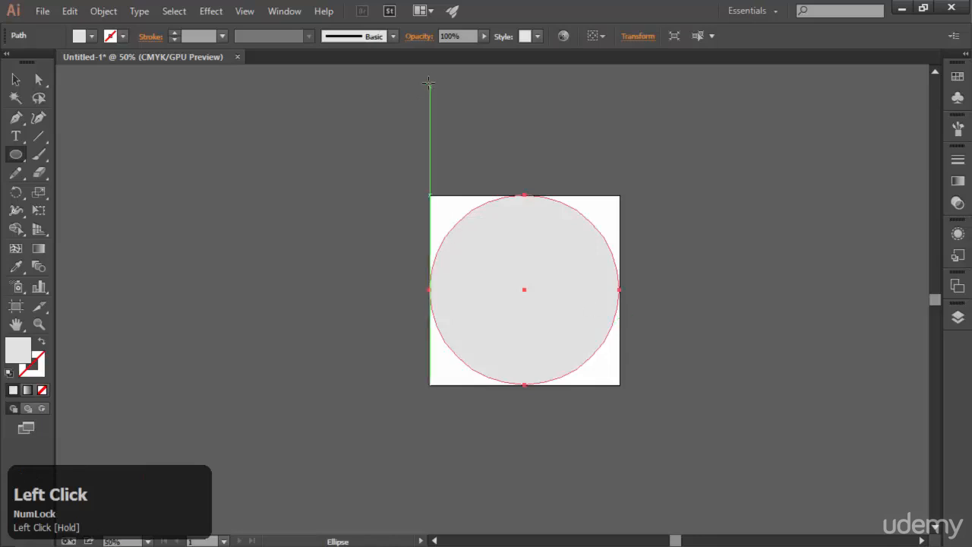
- Apply the custom rectangle-pattern art brush to the circle's outline
{"action": "left_click", "coordinate": [392, 36]}
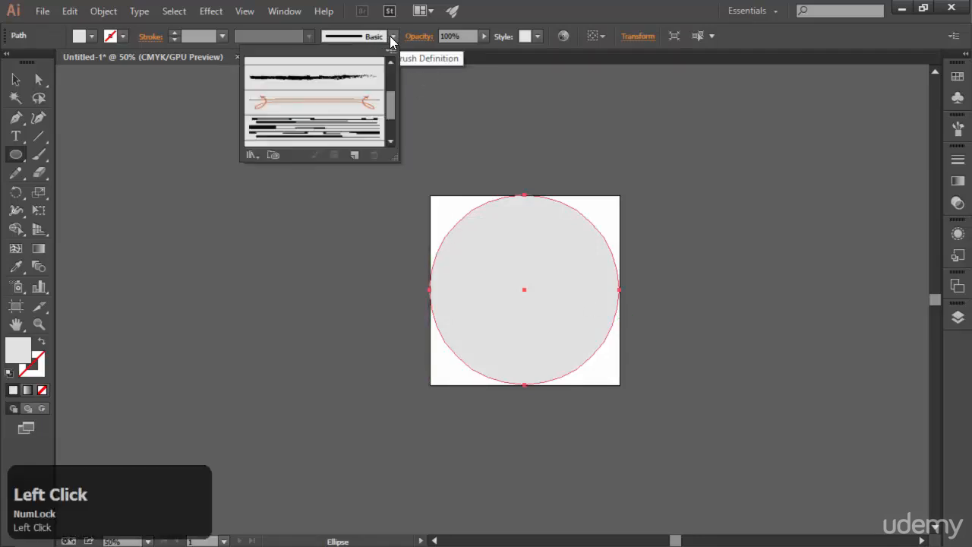
{"action": "left_click", "coordinate": [356, 135]}
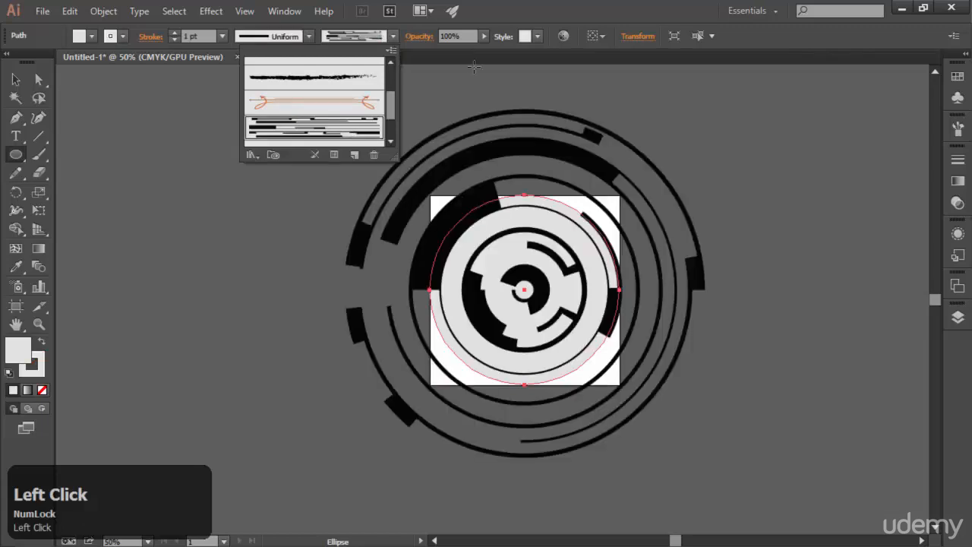
{"action": "left_click", "coordinate": [393, 35]}
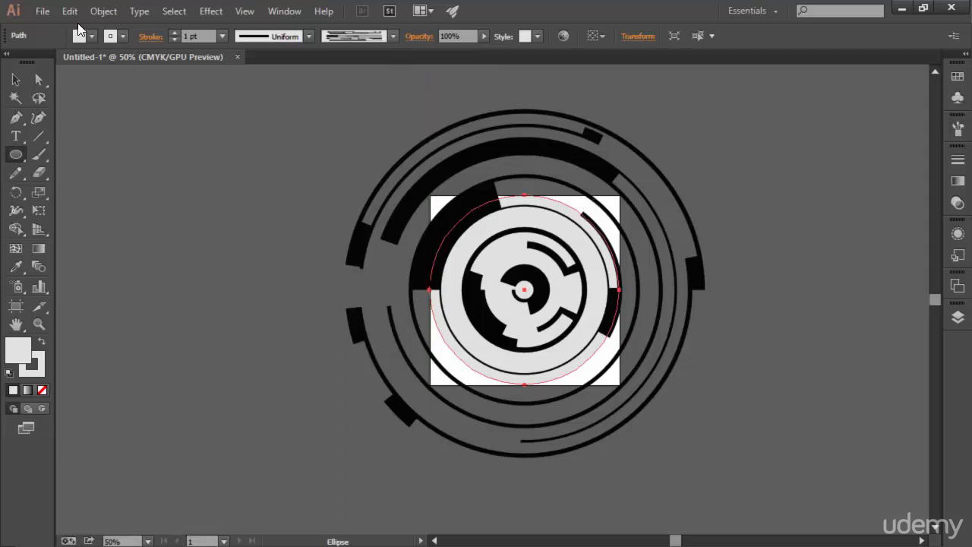
- Scale the brushed circle proportionally about its centre to about half the artboard's width
{"action": "left_click", "coordinate": [16, 79]}
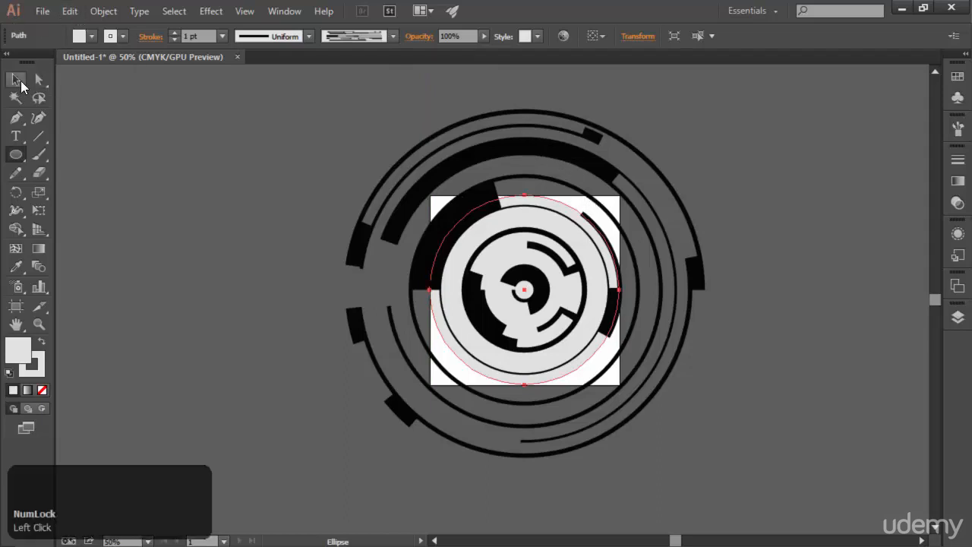
{"action": "left_click", "coordinate": [708, 418]}
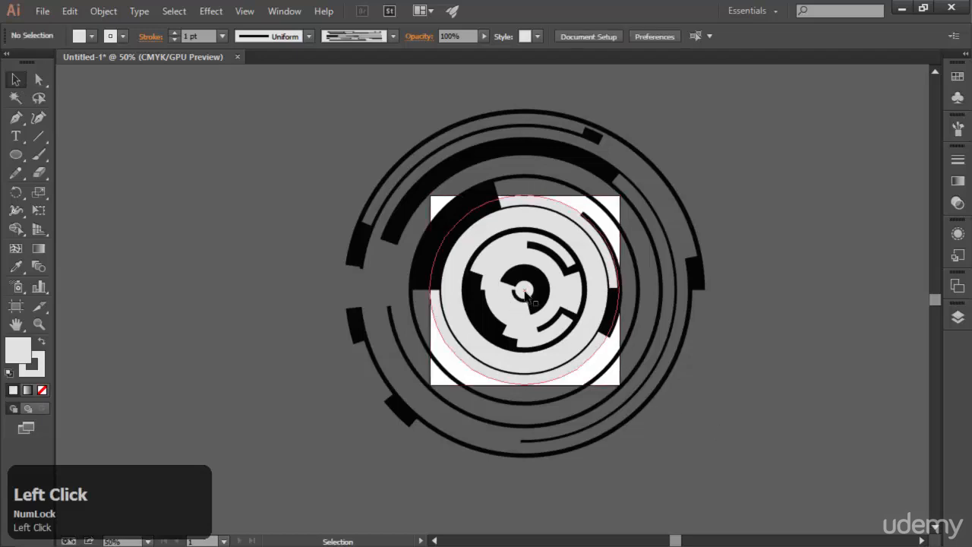
{"action": "left_click", "coordinate": [555, 309]}
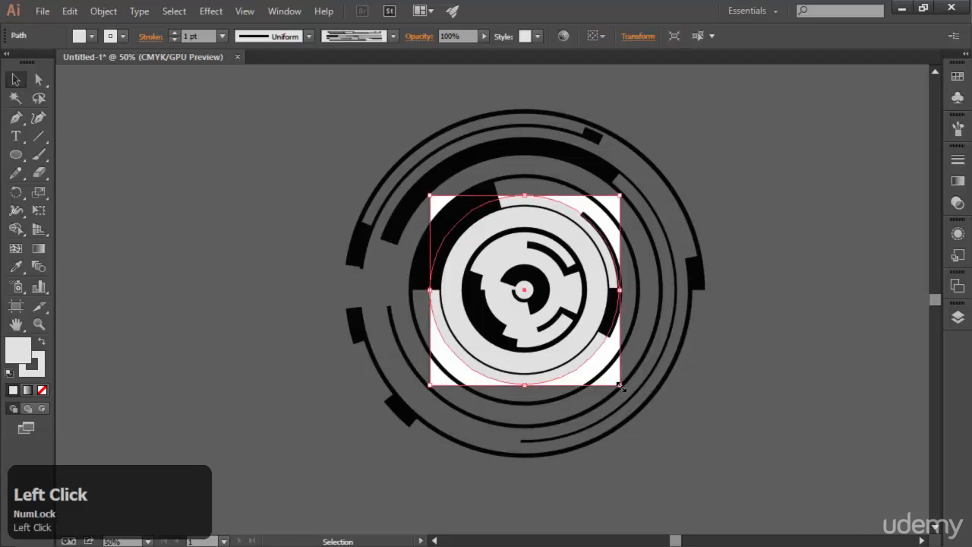
{"action": "left_click_drag", "start_coordinate": [620, 386], "coordinate": [559, 325]}
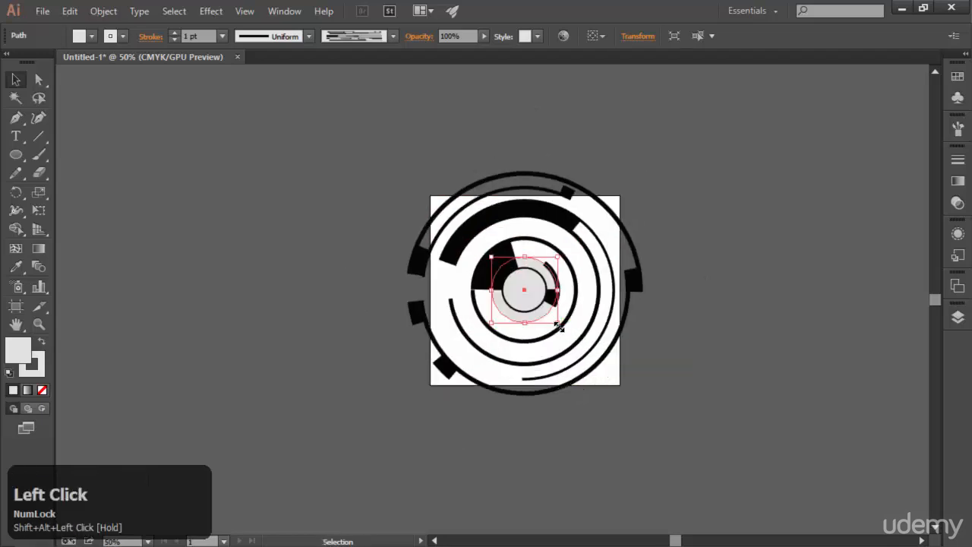
- Try a stroke weight below 1 pt on the circle, and reapply the custom art brush to it
{"action": "left_click", "coordinate": [156, 39]}
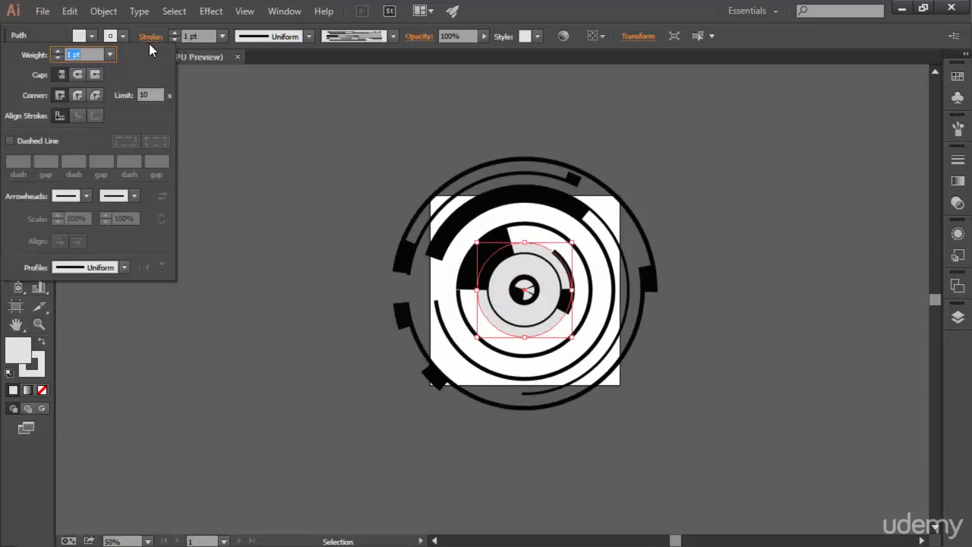
{"action": "left_click", "coordinate": [53, 59]}
{"action": "key", "text": "Escape"}
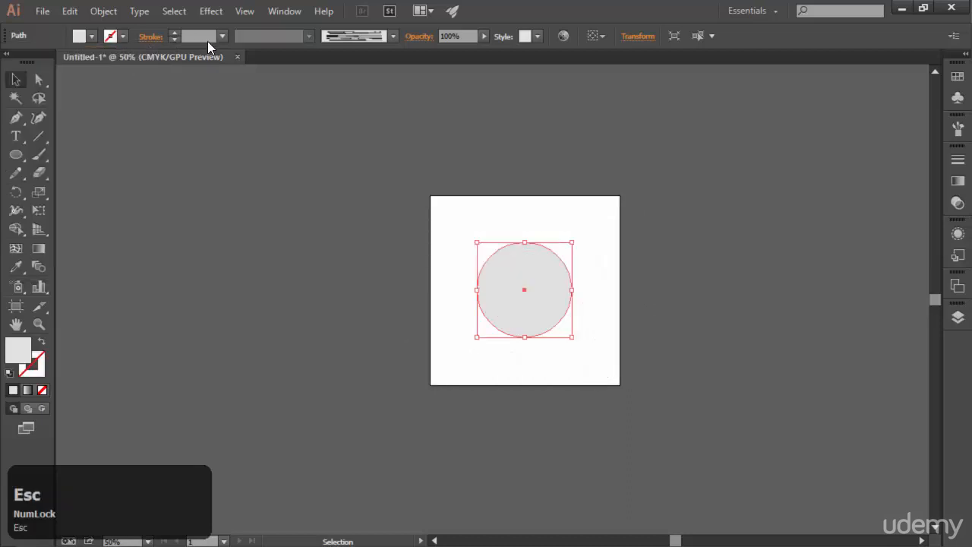
{"action": "left_click", "coordinate": [358, 38]}
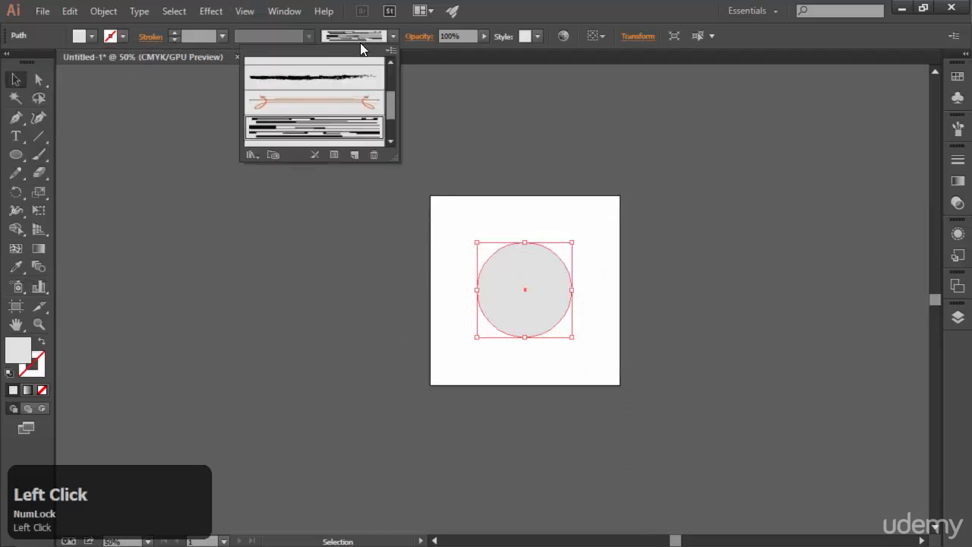
{"action": "left_click", "coordinate": [339, 136]}
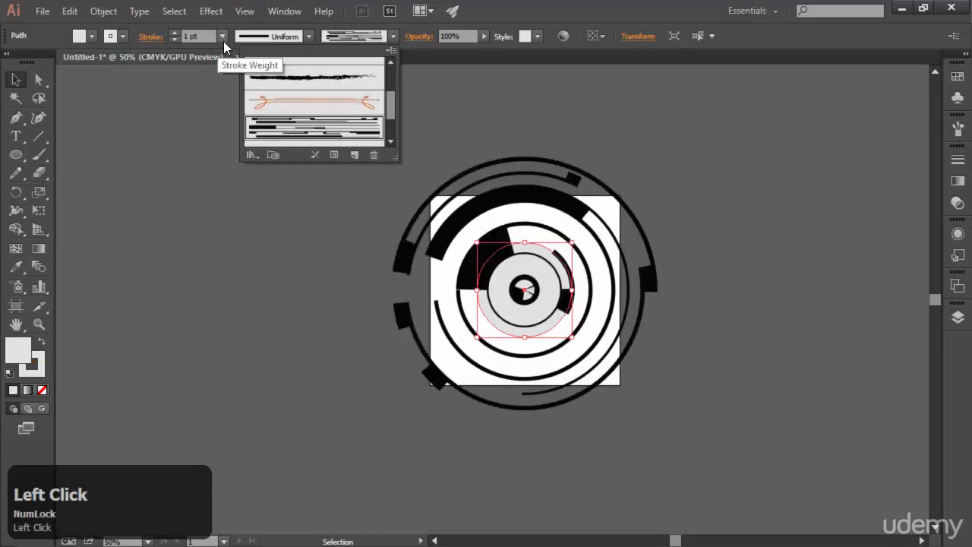
- Set the circle's fill to None and deselect it
{"action": "left_click", "coordinate": [118, 36]}
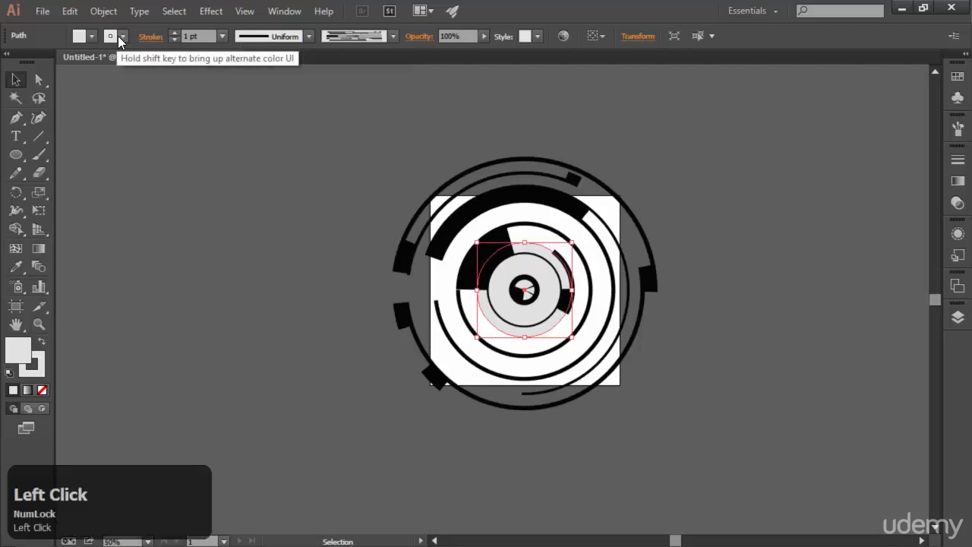
{"action": "left_click", "coordinate": [122, 36]}
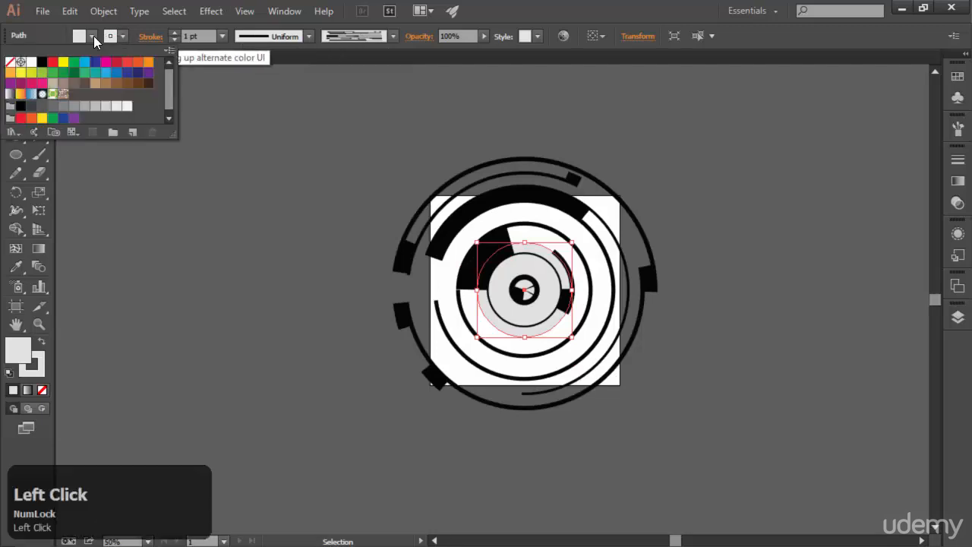
{"action": "left_click", "coordinate": [15, 61]}
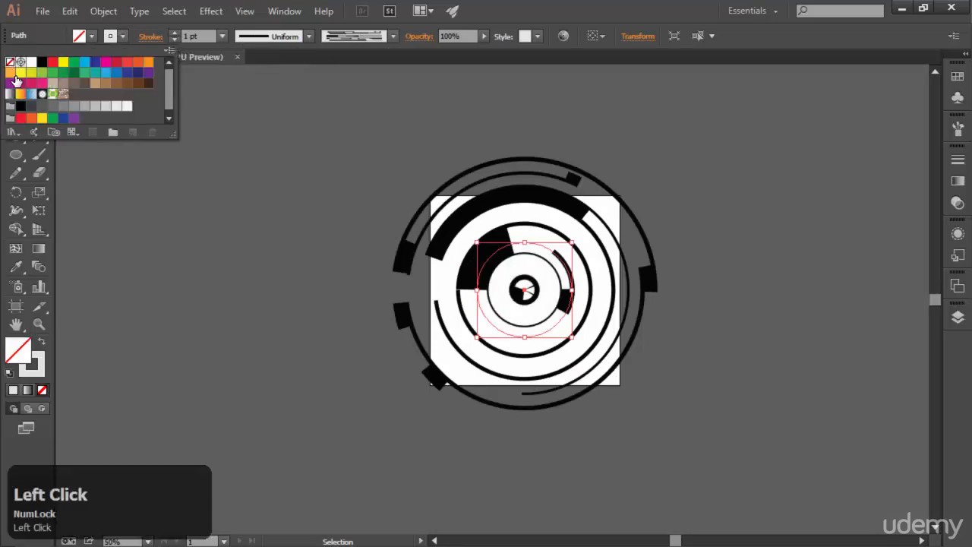
{"action": "left_click", "coordinate": [733, 369]}
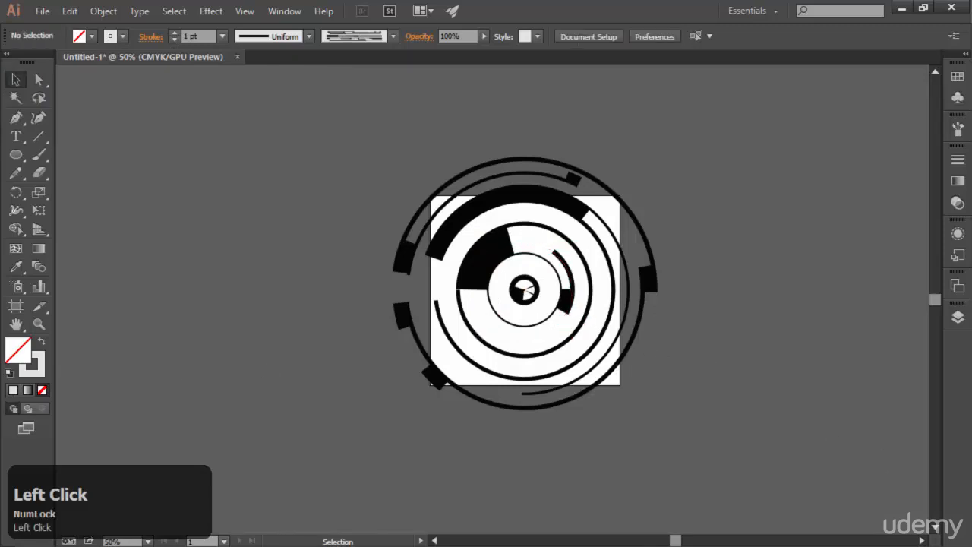